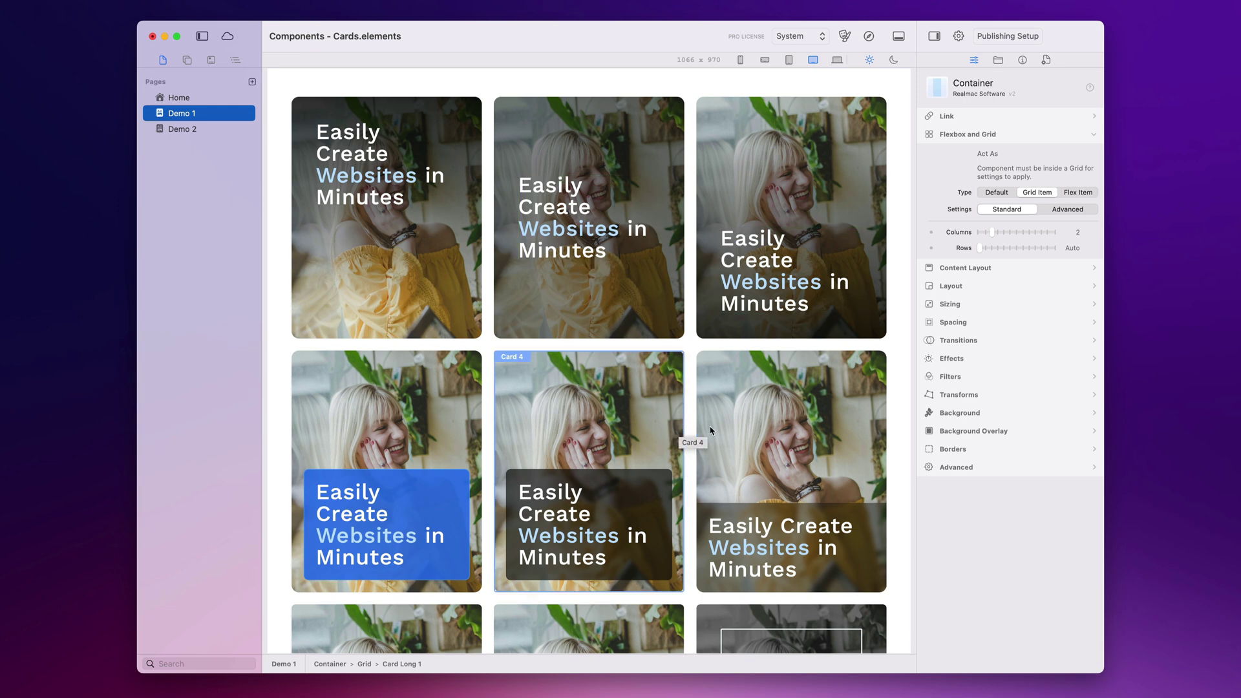
Step: Open the Home page, select its Container's 3-column Grid in the outline, and show Components
scroll(803, 476, down, 3)
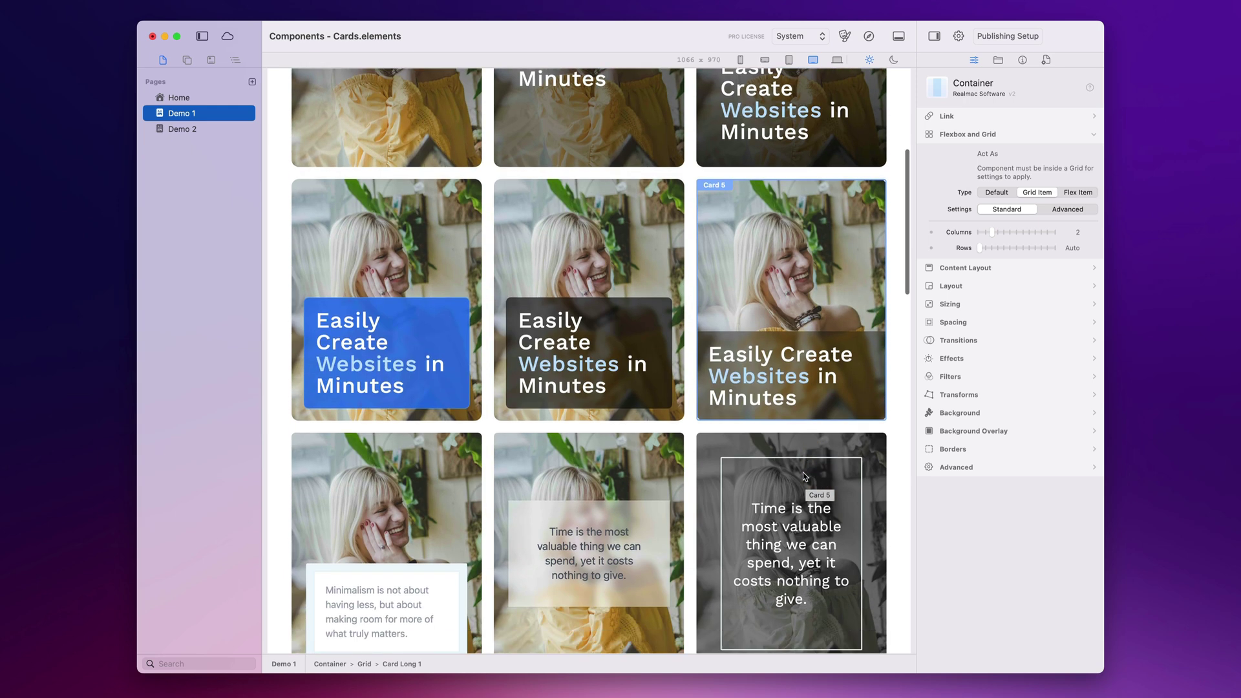
scroll(653, 488, up, 3)
scroll(653, 488, up, 3)
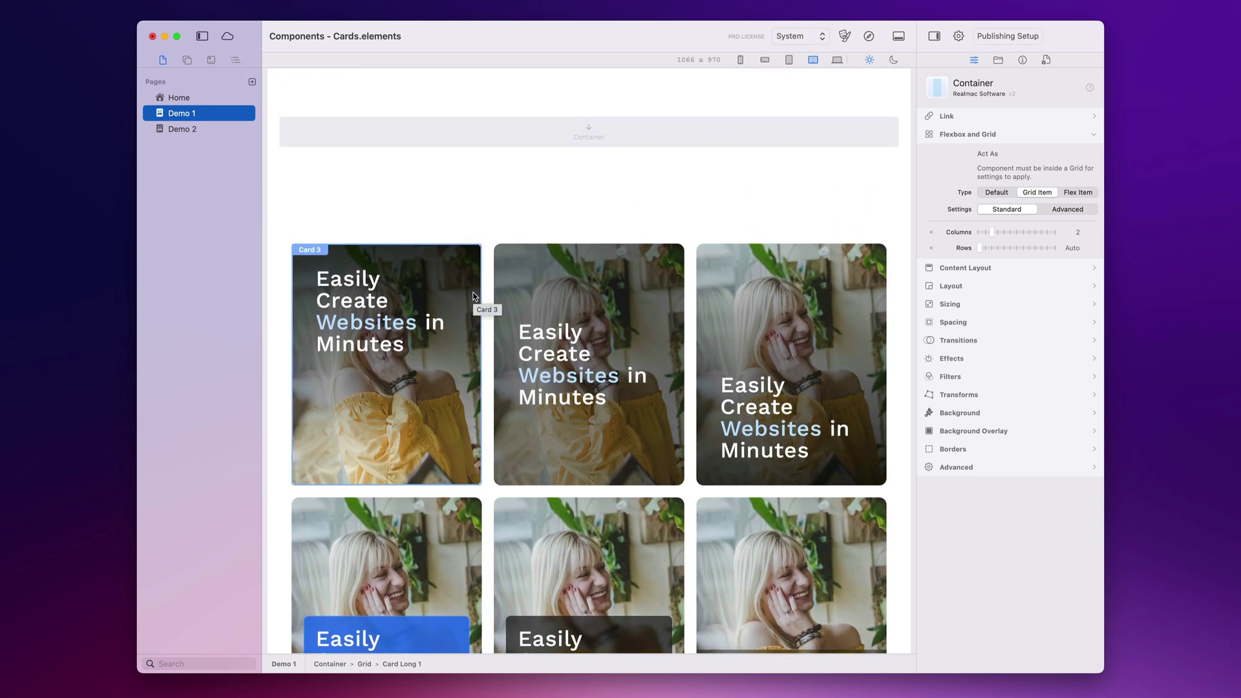
click(179, 97)
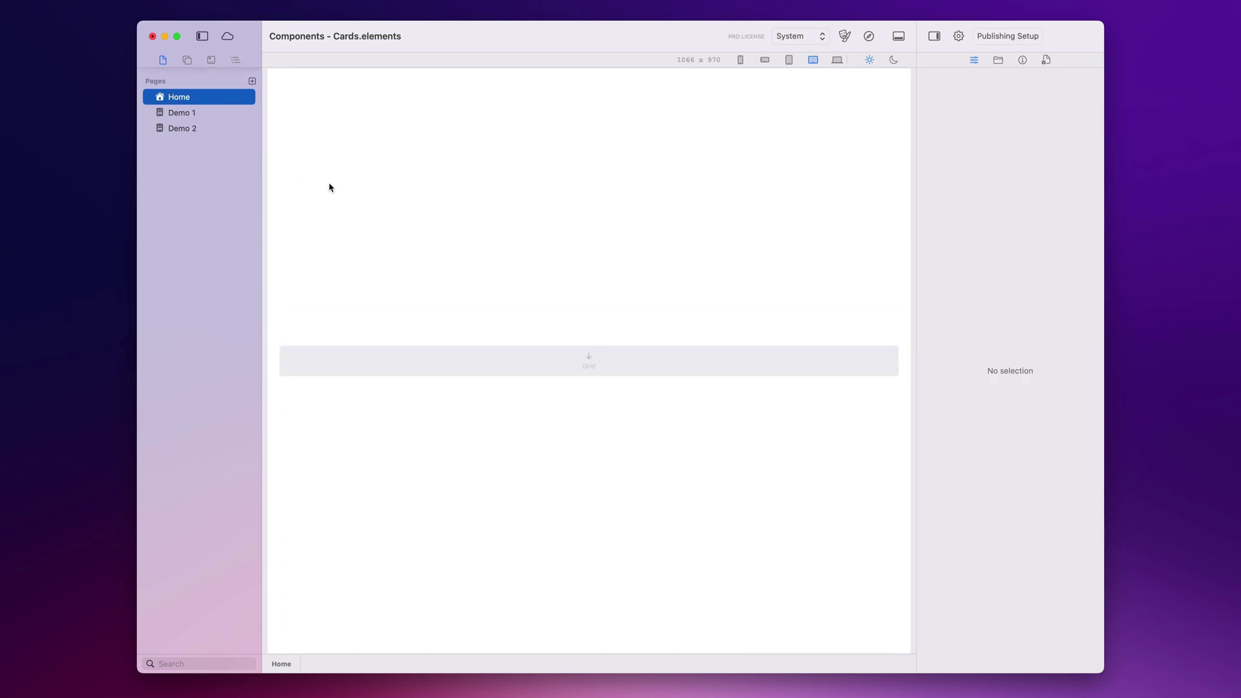
click(235, 60)
click(189, 99)
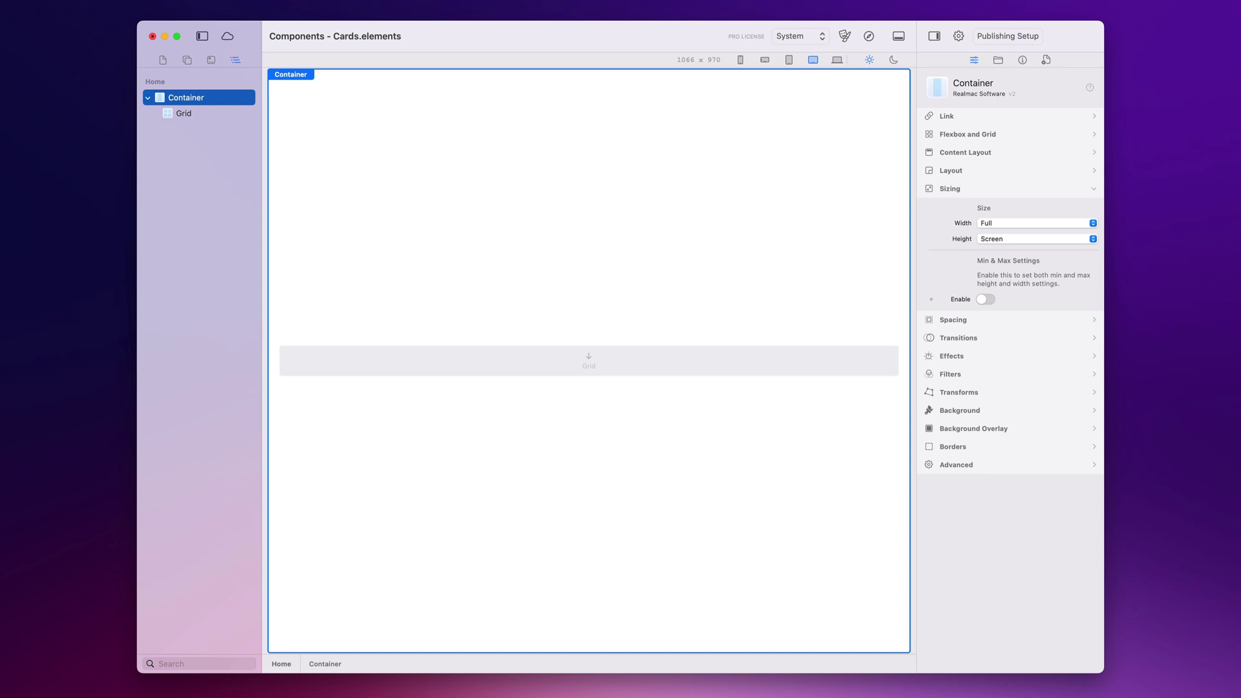
click(193, 115)
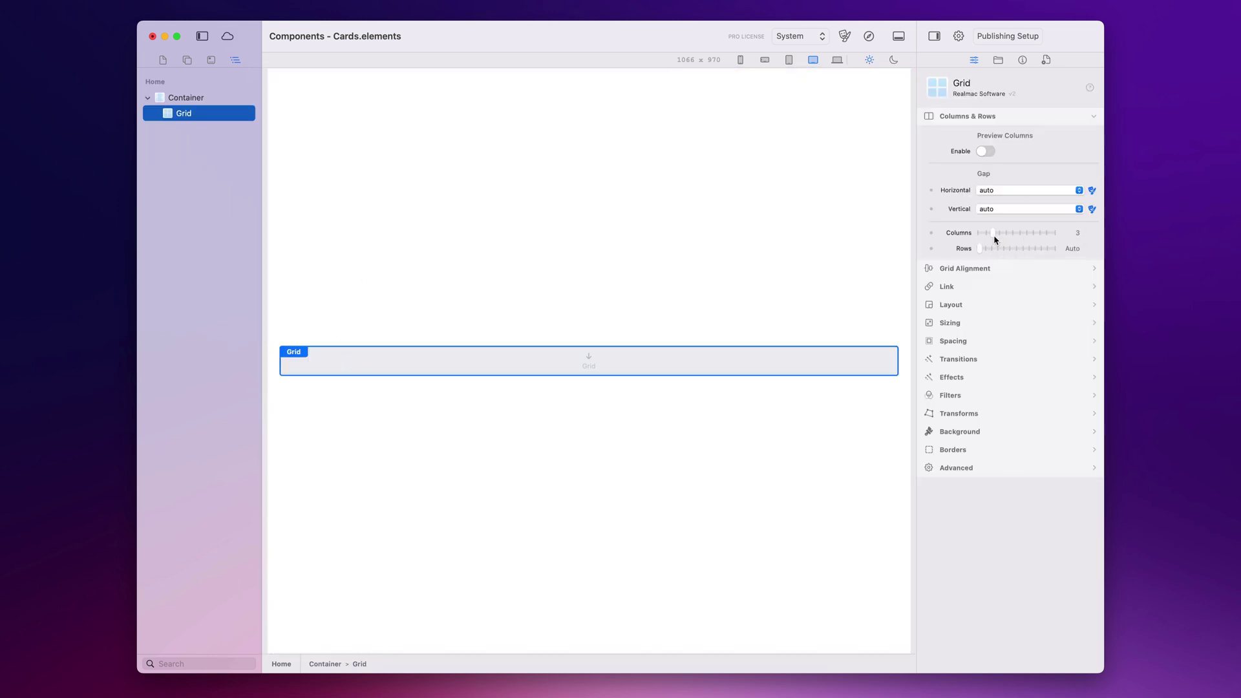
click(187, 61)
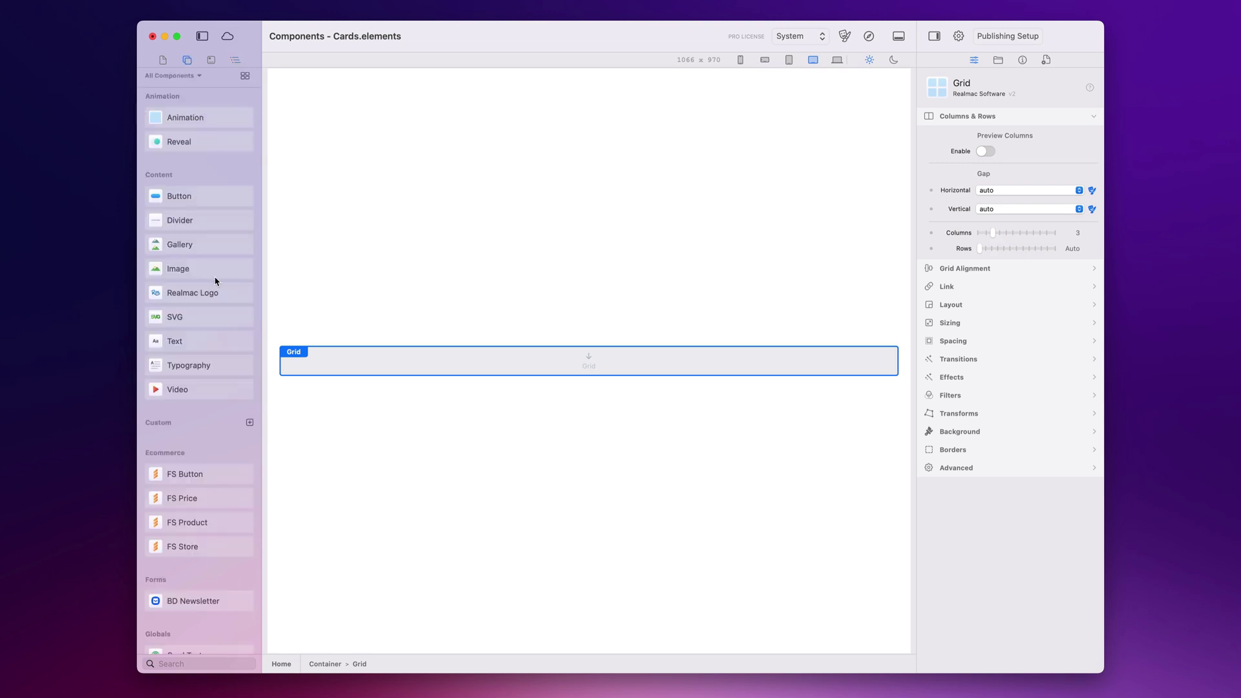
scroll(215, 281, down, 5)
Step: Add a Container to the Grid's first column with a Theme height of 450px
drag(183, 529, 327, 362)
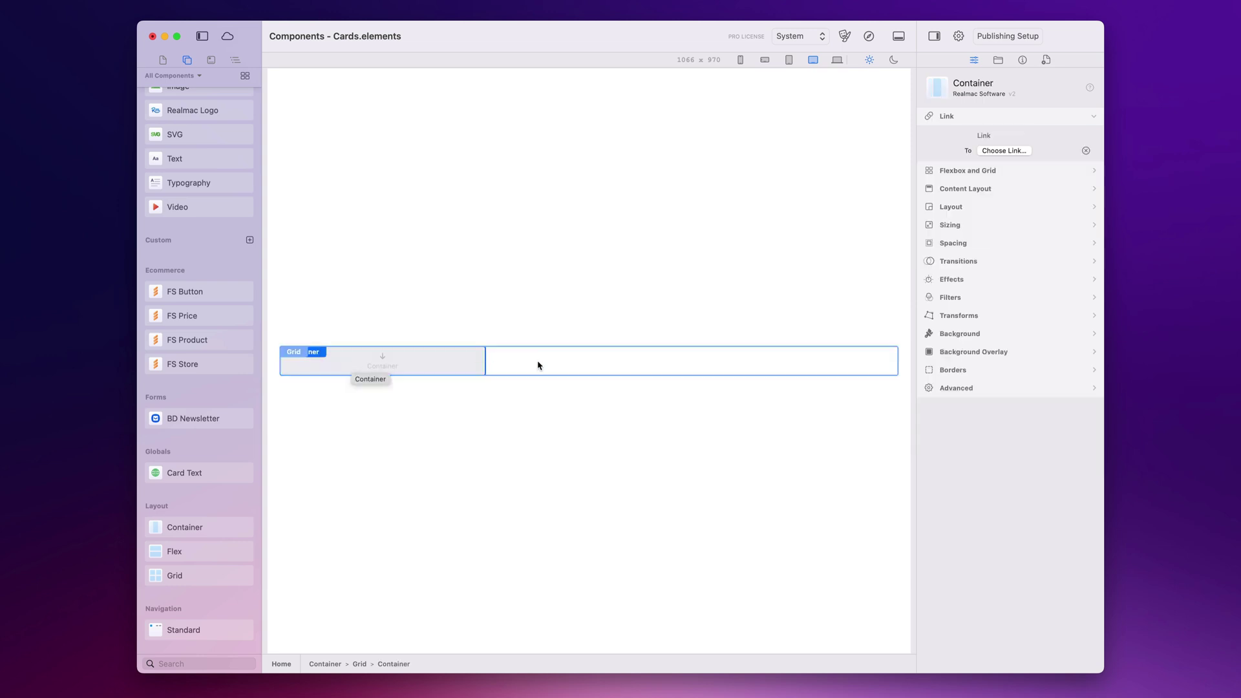
click(968, 226)
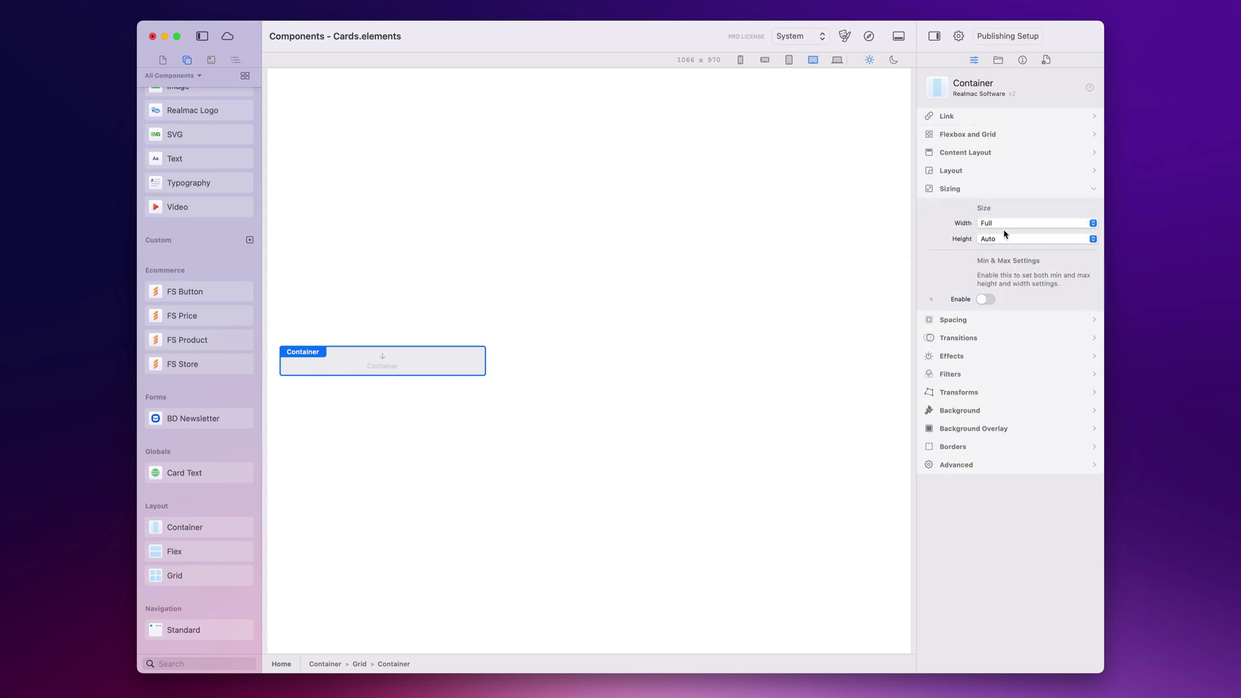
click(1006, 241)
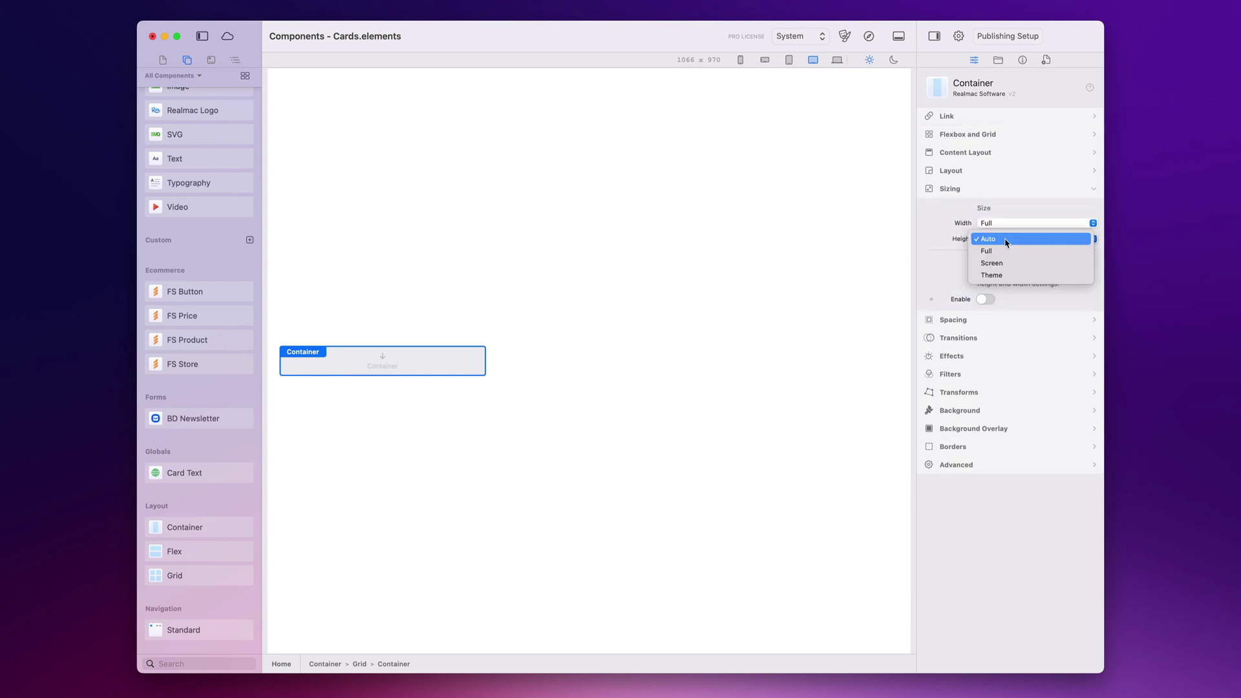
click(1008, 275)
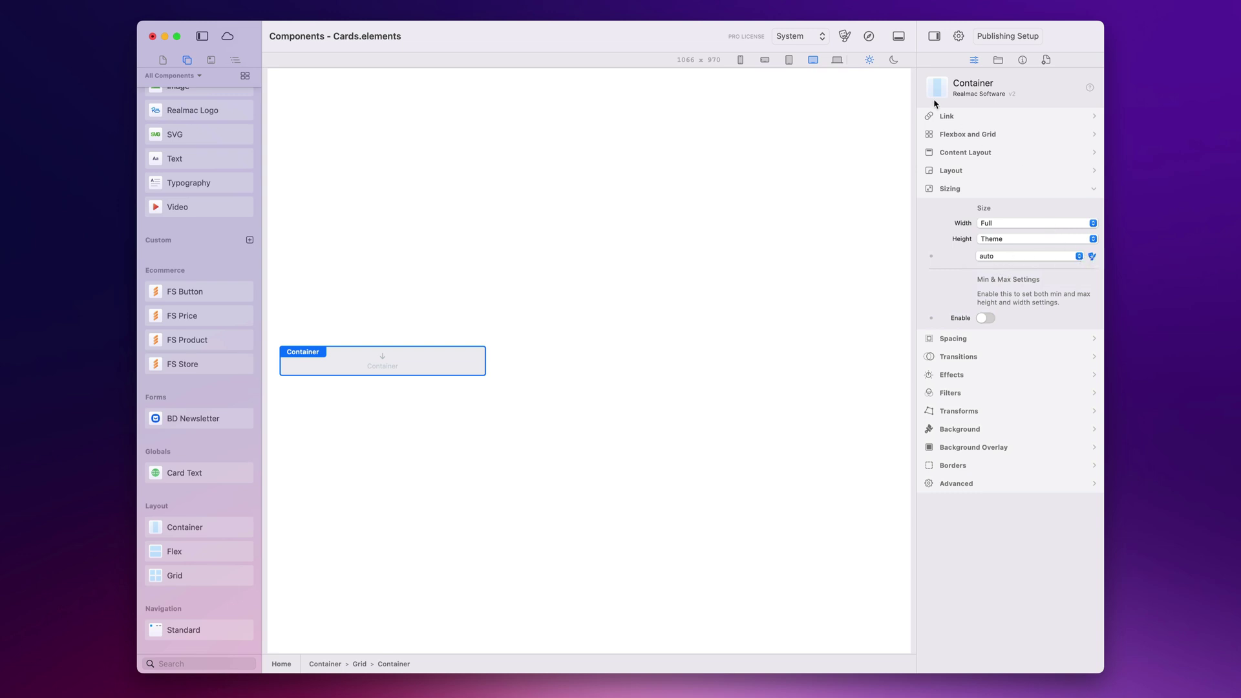
click(1092, 256)
text(400px)
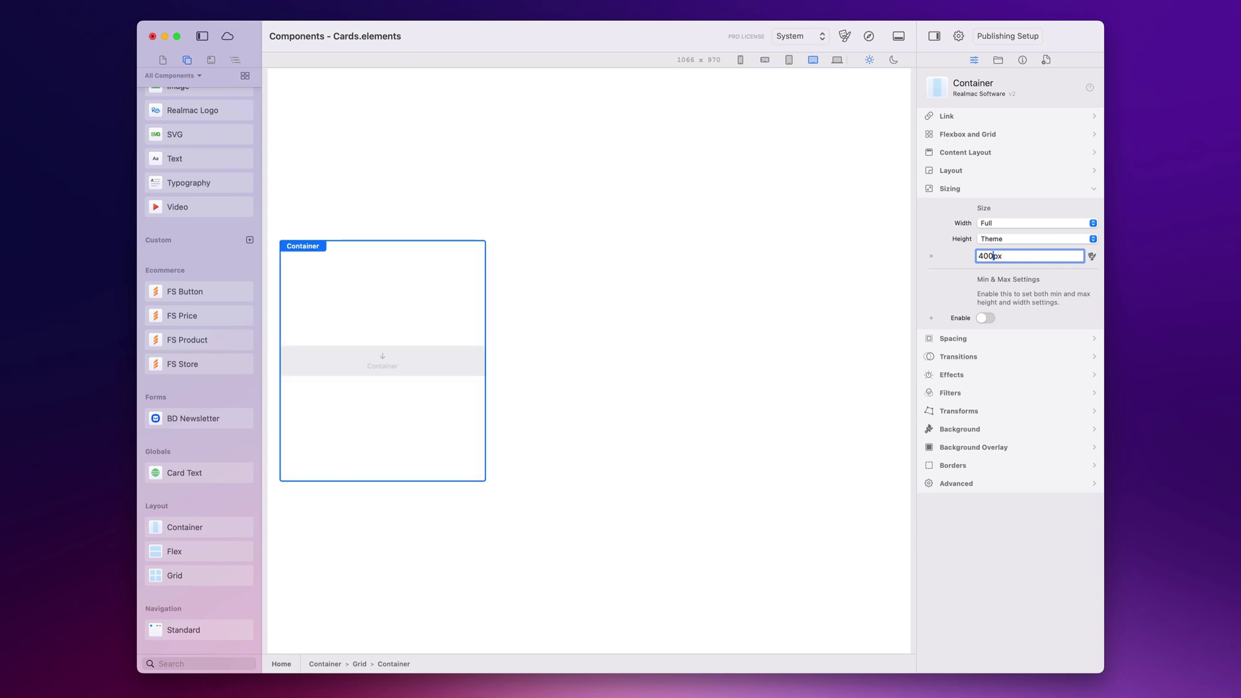
key(BackSpace)
text(5)
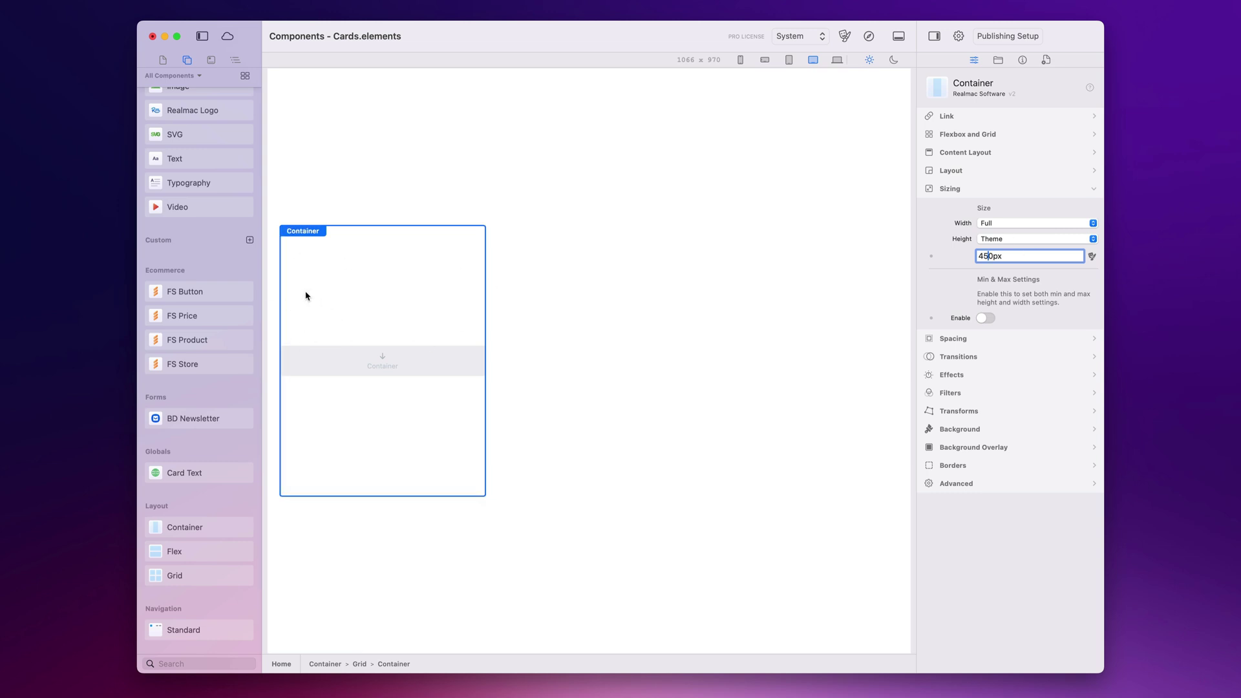
click(994, 429)
Step: Give the card Container a static background of type image
click(1036, 318)
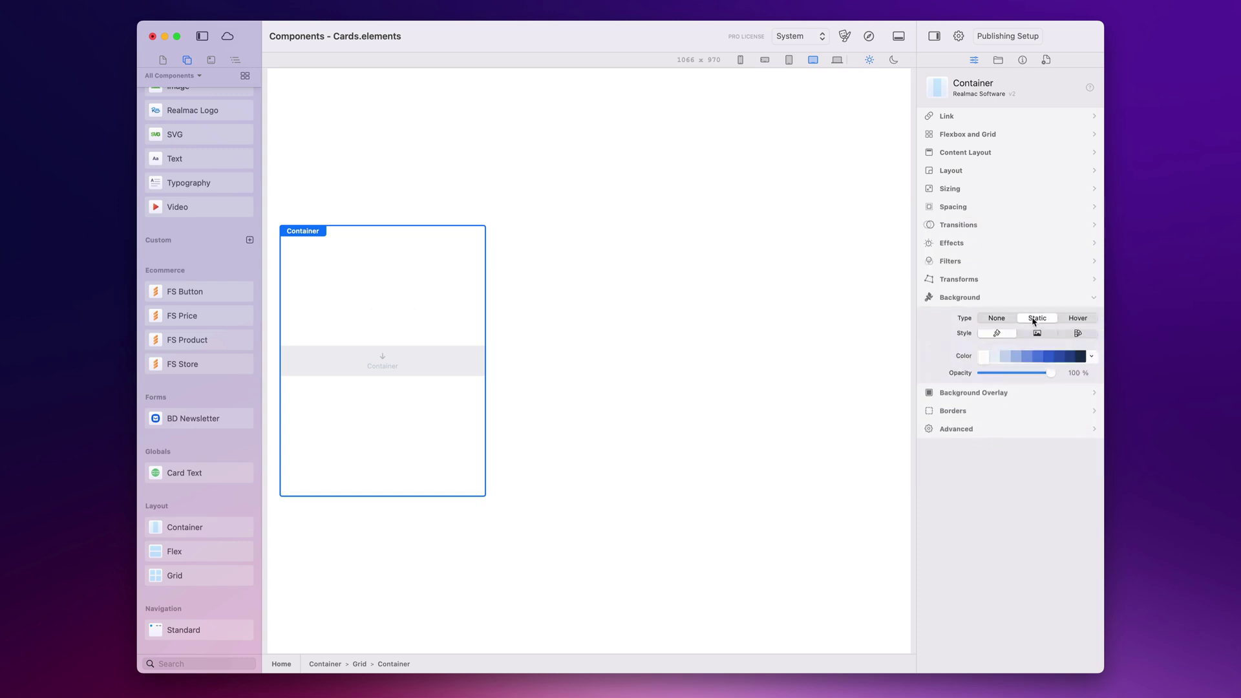
click(1037, 360)
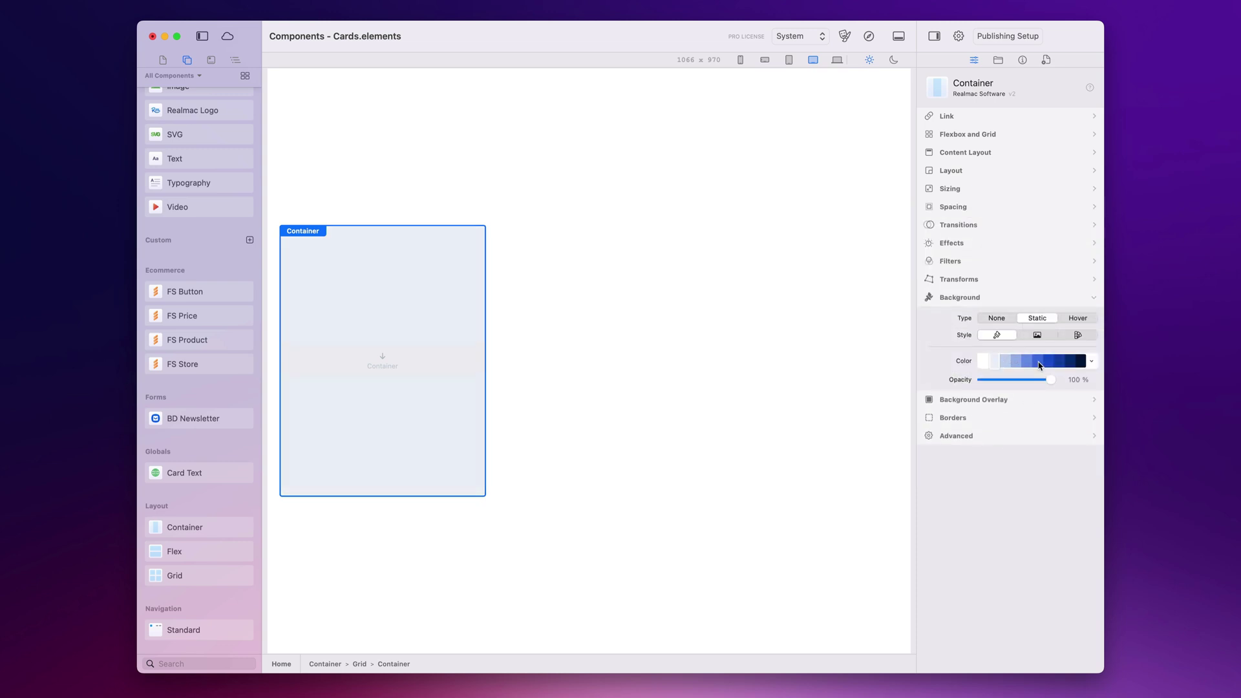
click(988, 364)
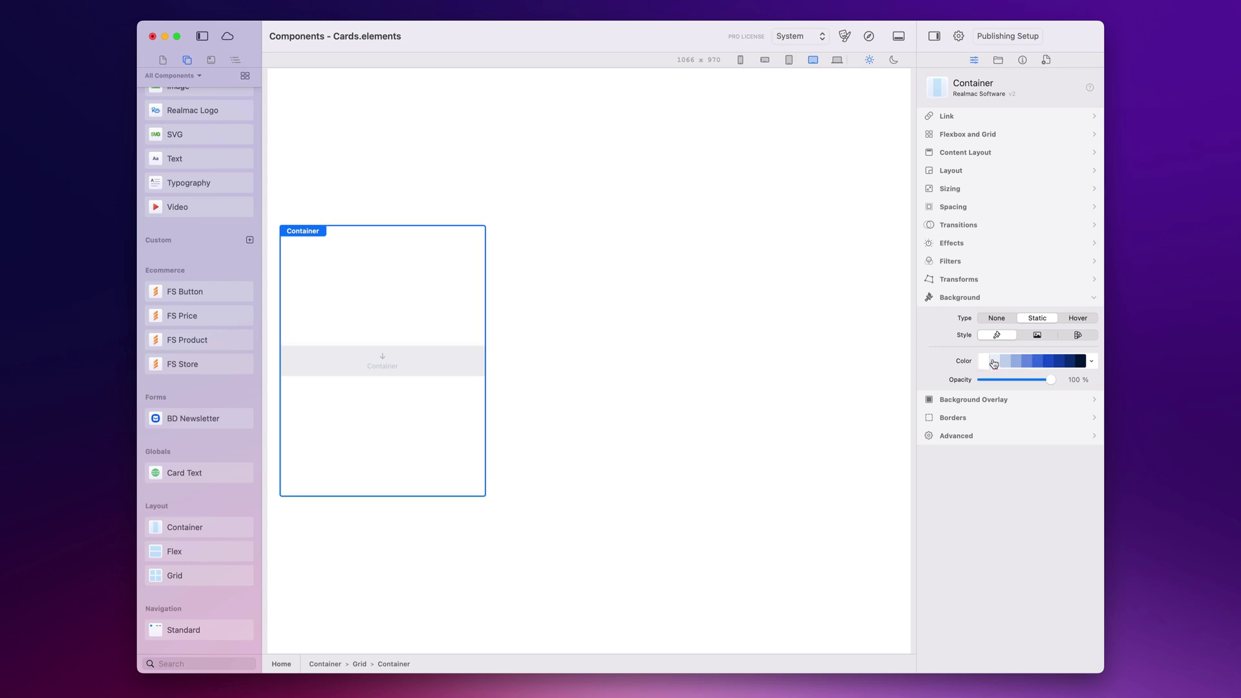
click(1045, 338)
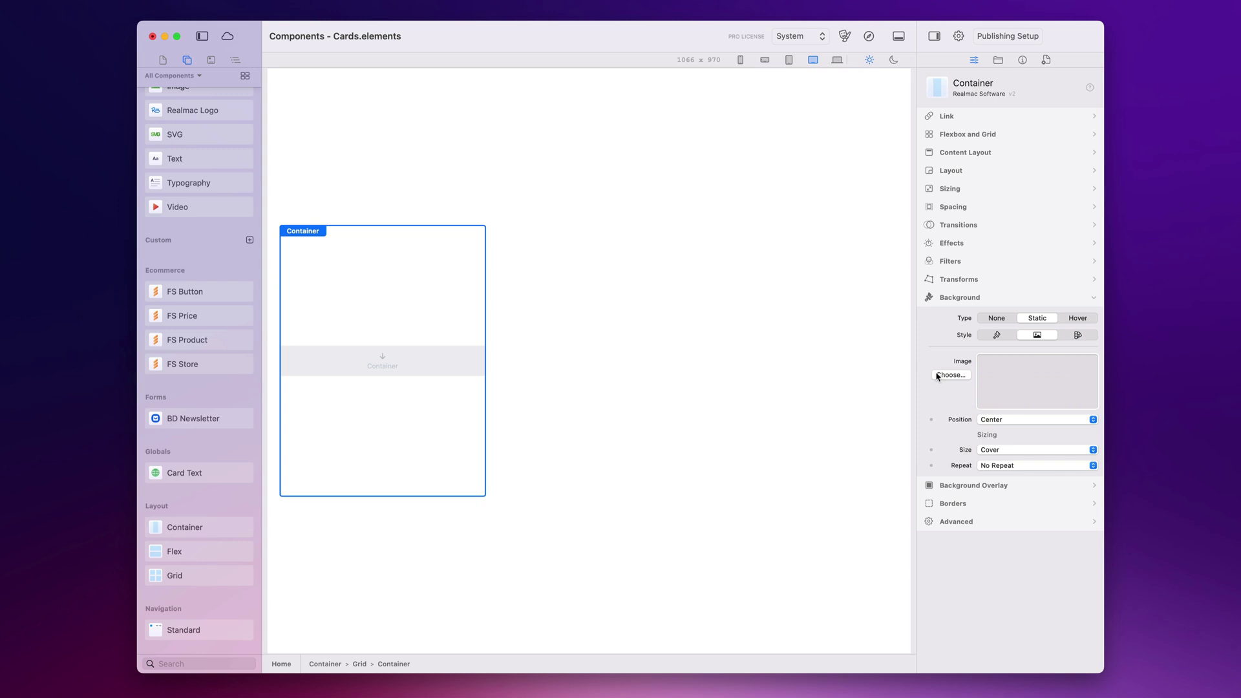
Step: Place the Resources and Info views beside the inspector and preview laugh.jpg
click(998, 61)
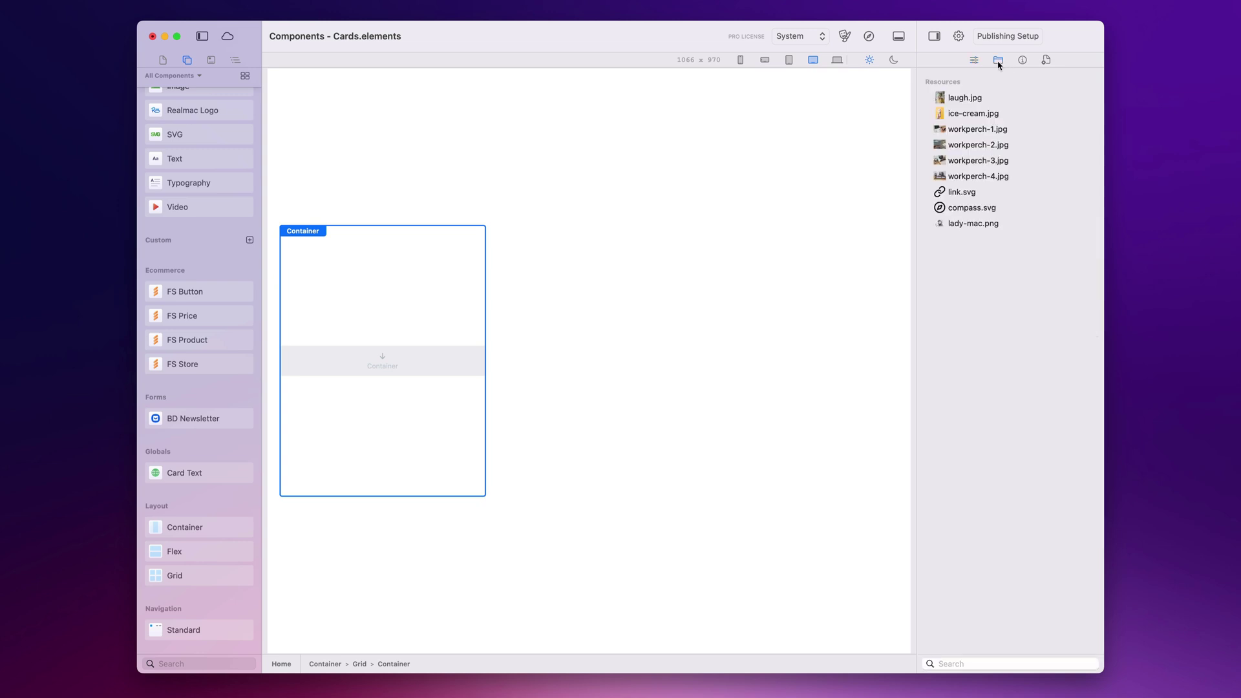
drag(997, 62, 914, 62)
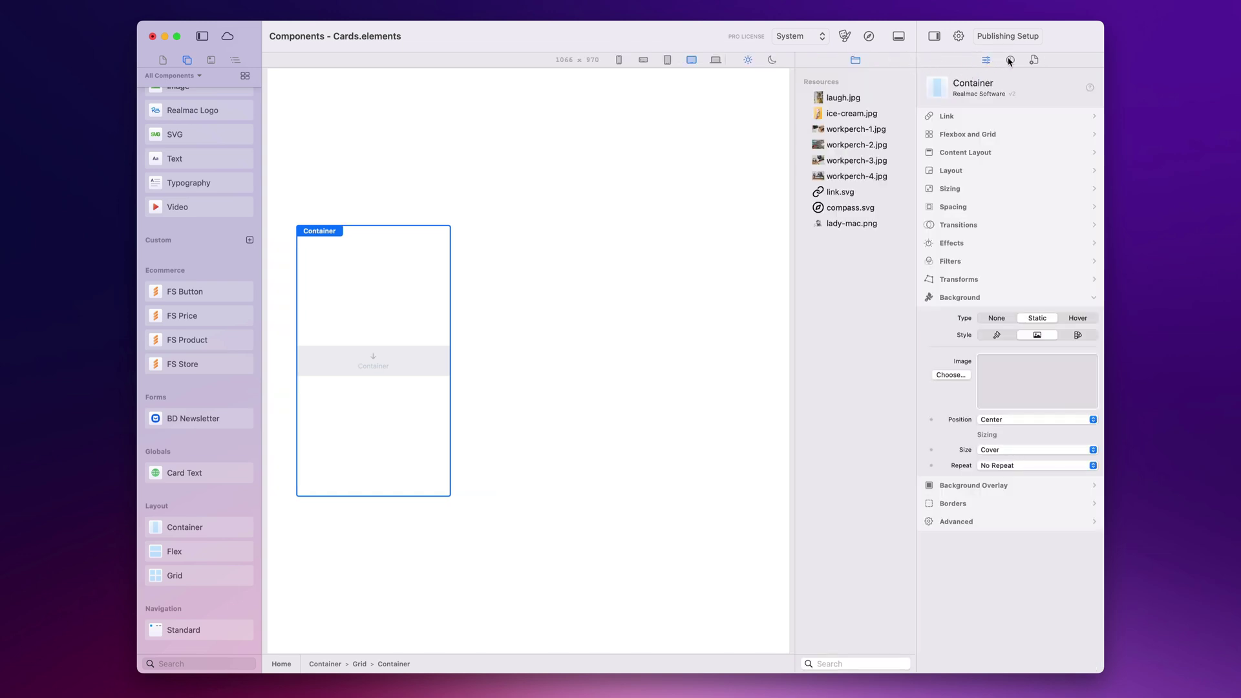
drag(1012, 61, 861, 662)
click(855, 98)
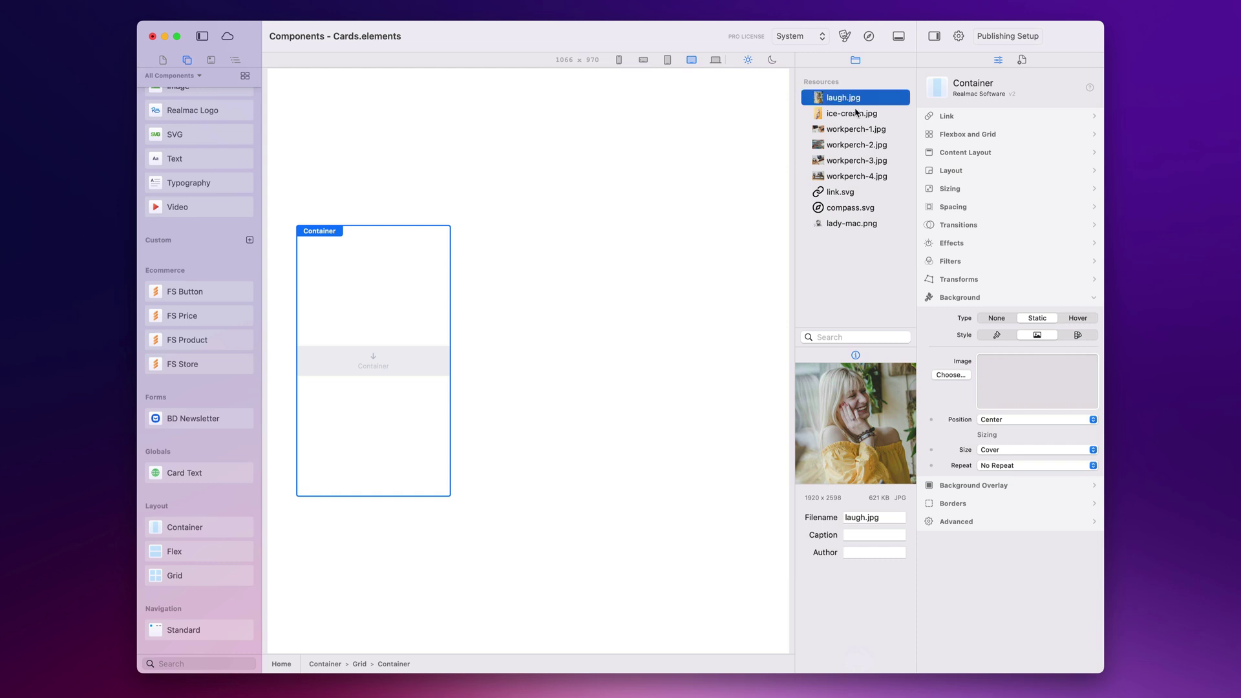
key(Down)
key(Down)
key(Down)
key(Down)
key(Down)
key(Down)
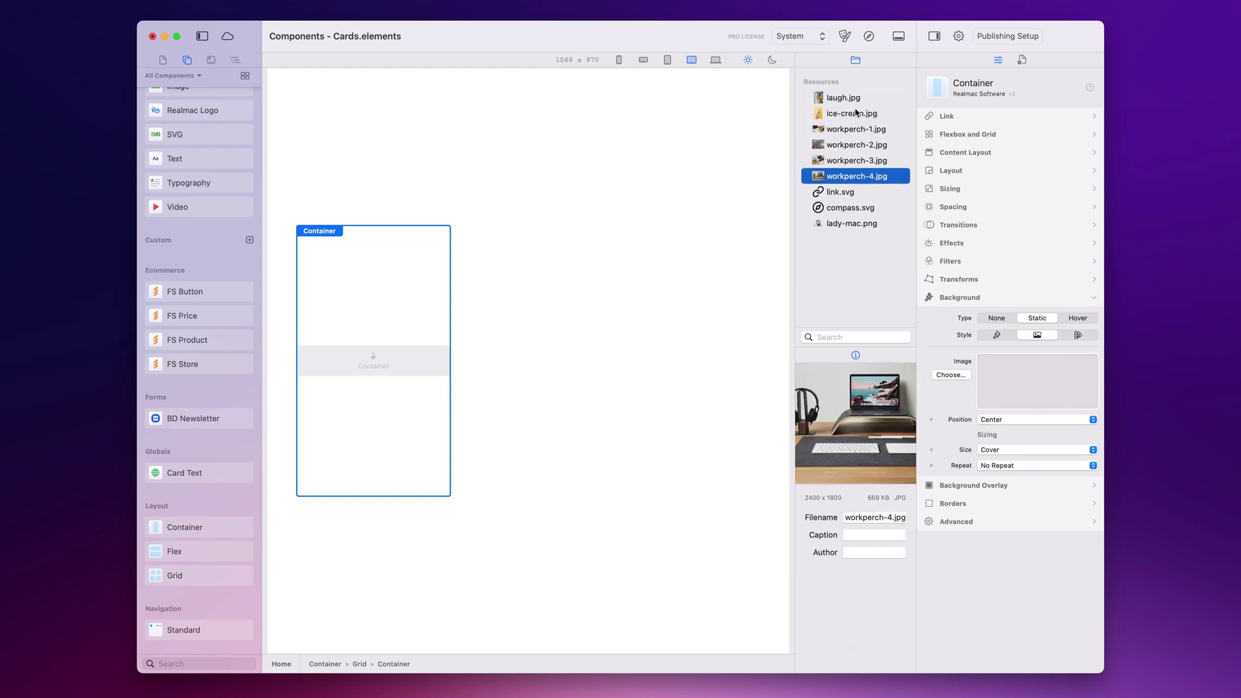
key(Up)
key(Up)
key(Up)
key(Up)
key(Up)
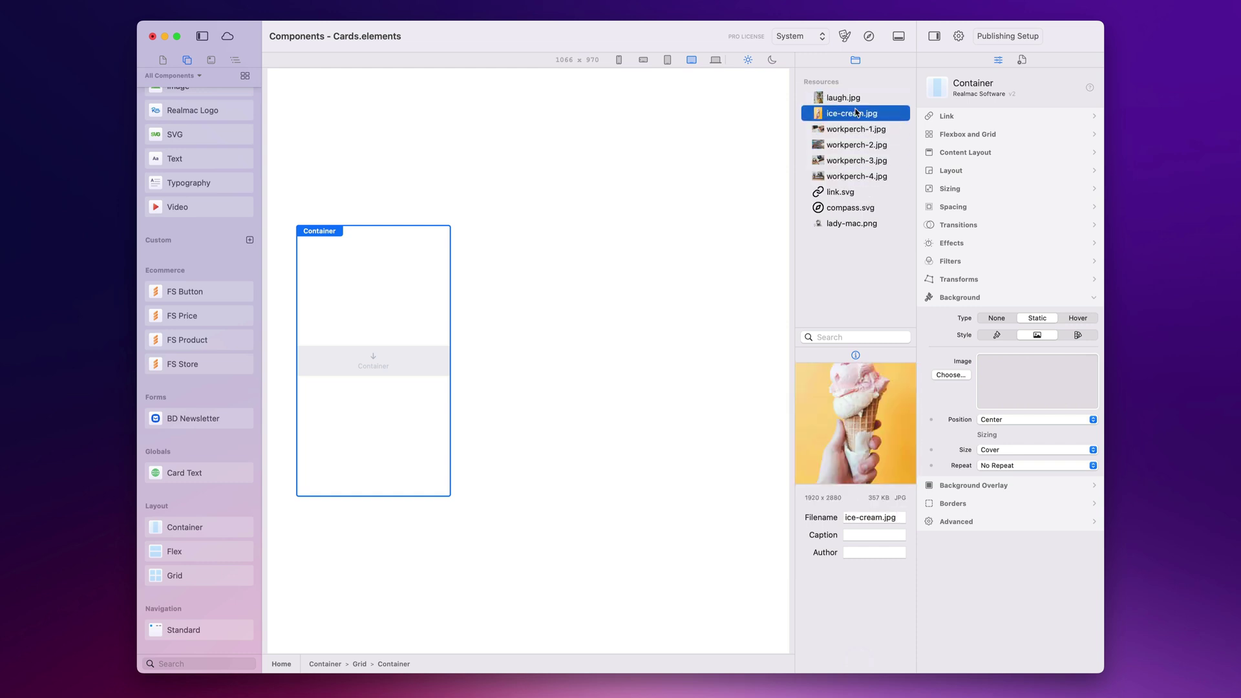
key(Up)
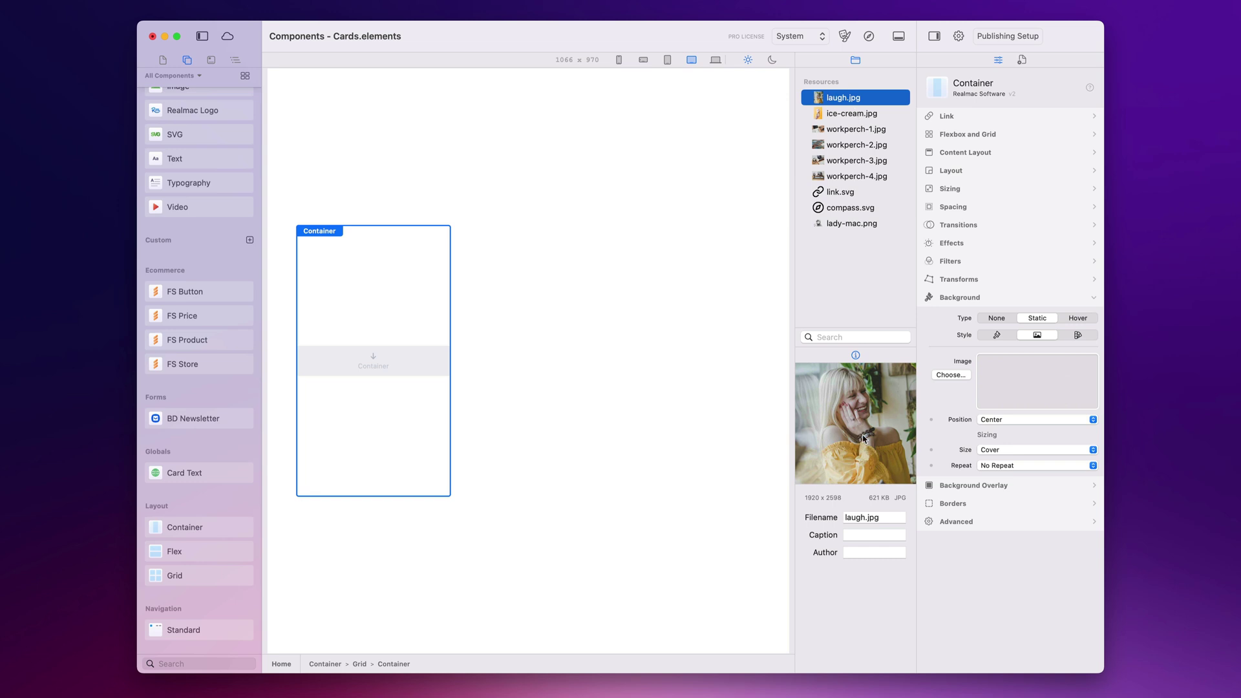
Step: Set laugh.jpg as the card's background image and dock Resources and Info into the sidebar
drag(852, 102, 1027, 387)
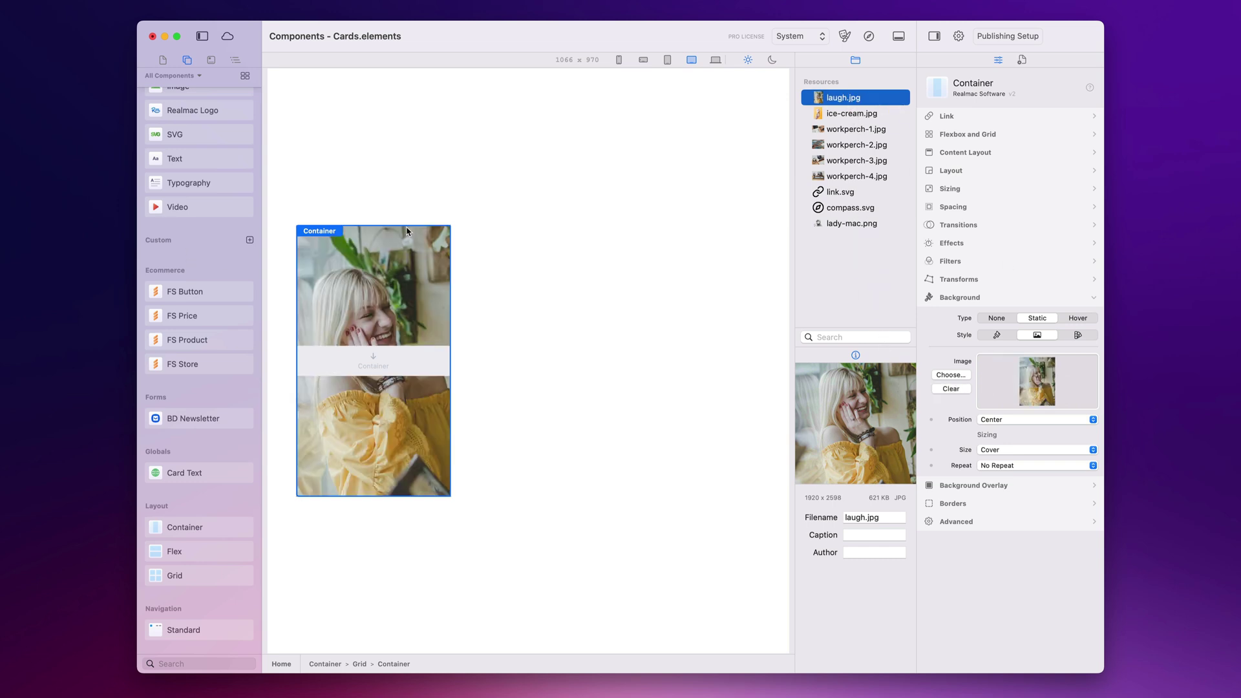
drag(855, 60, 1034, 64)
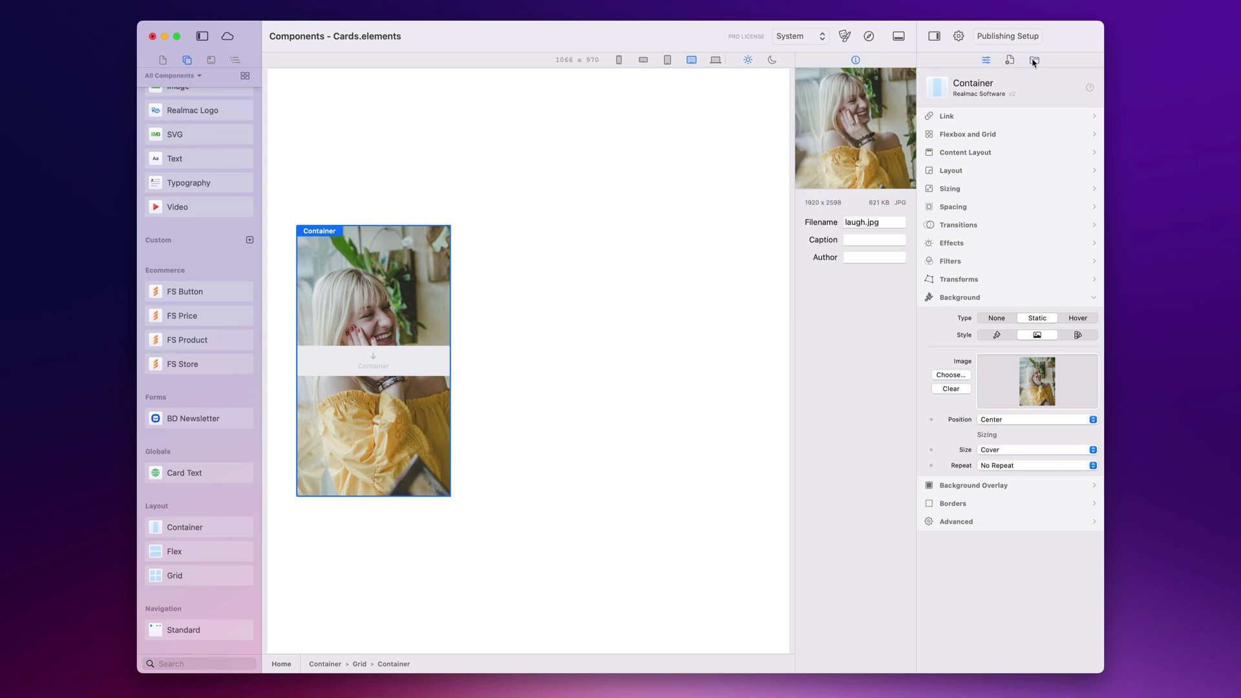
drag(857, 61, 1061, 64)
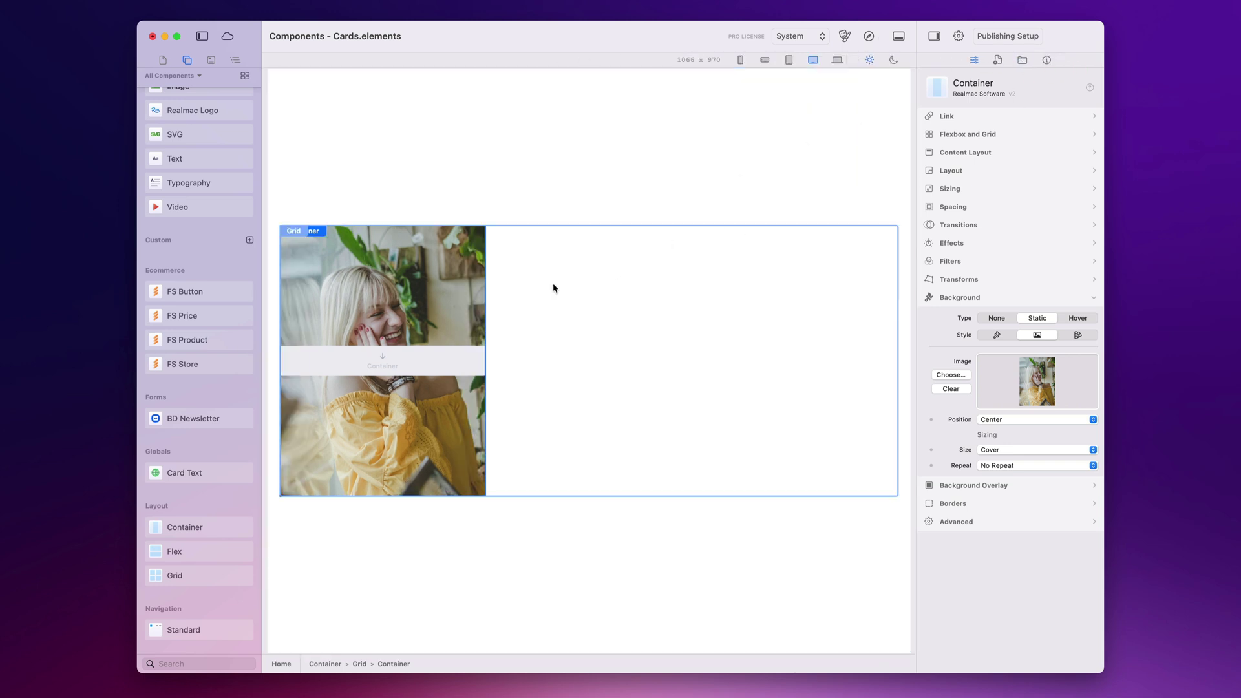
click(558, 169)
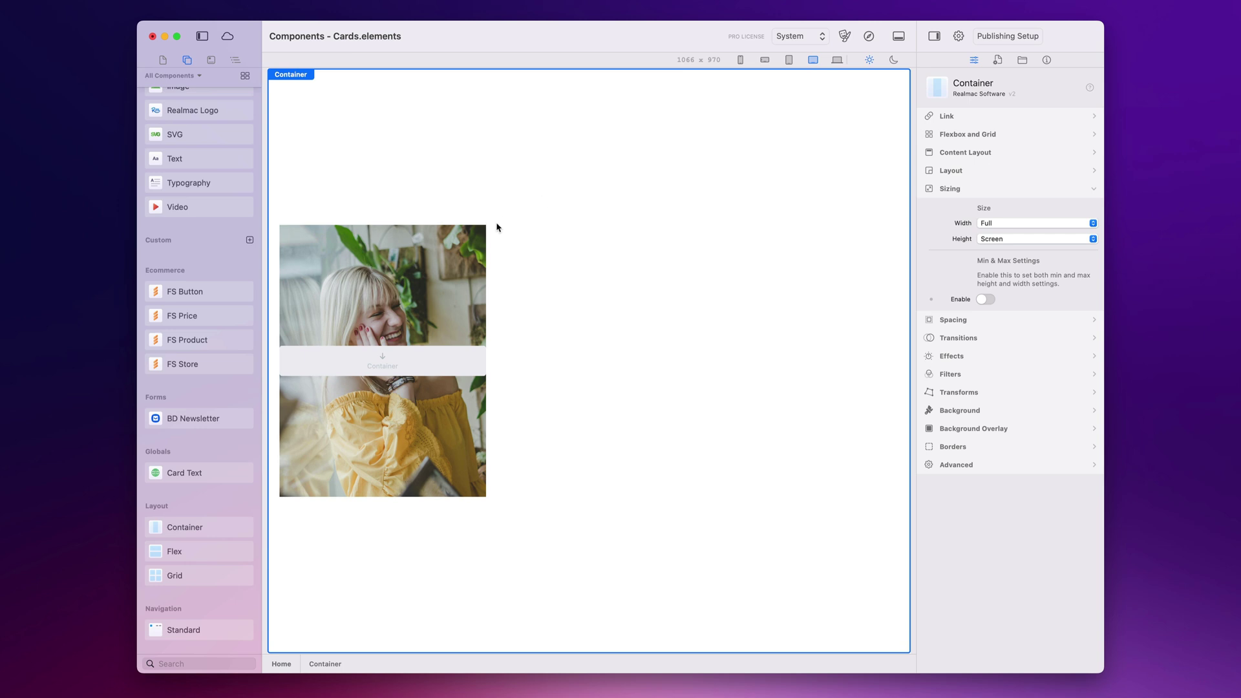
click(467, 242)
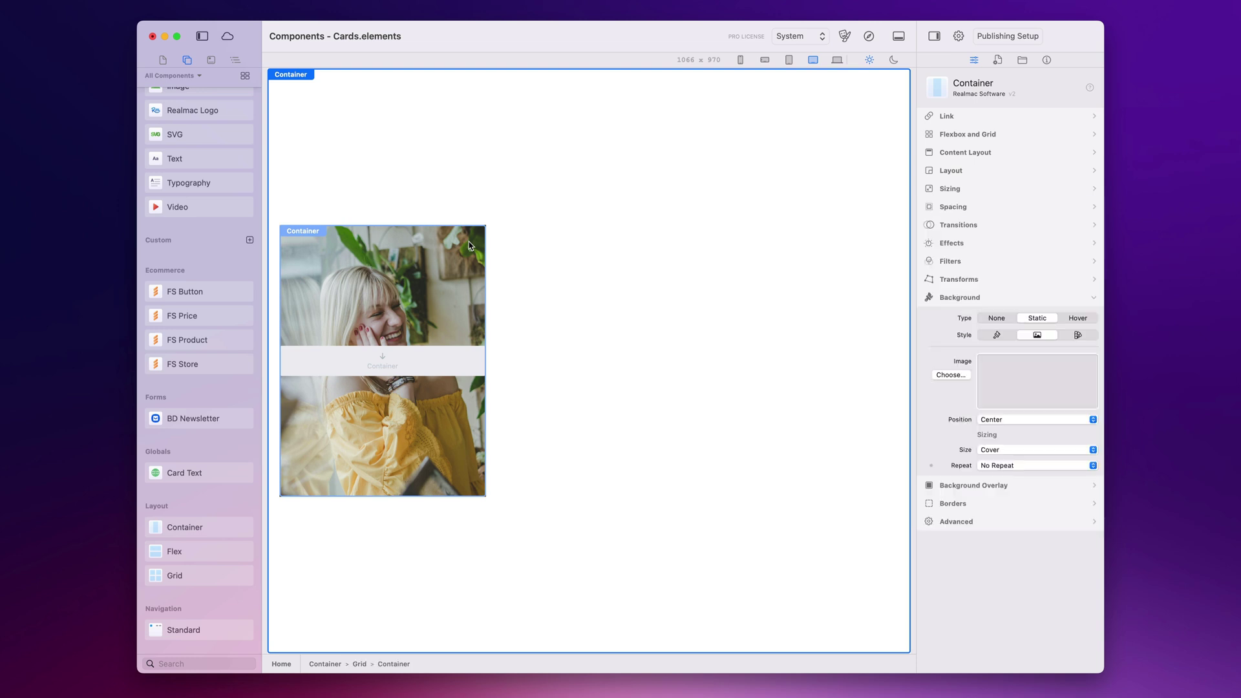
Step: Give the card a static border with top-left, top-right, bottom-left and bottom-right radii all xl
click(986, 504)
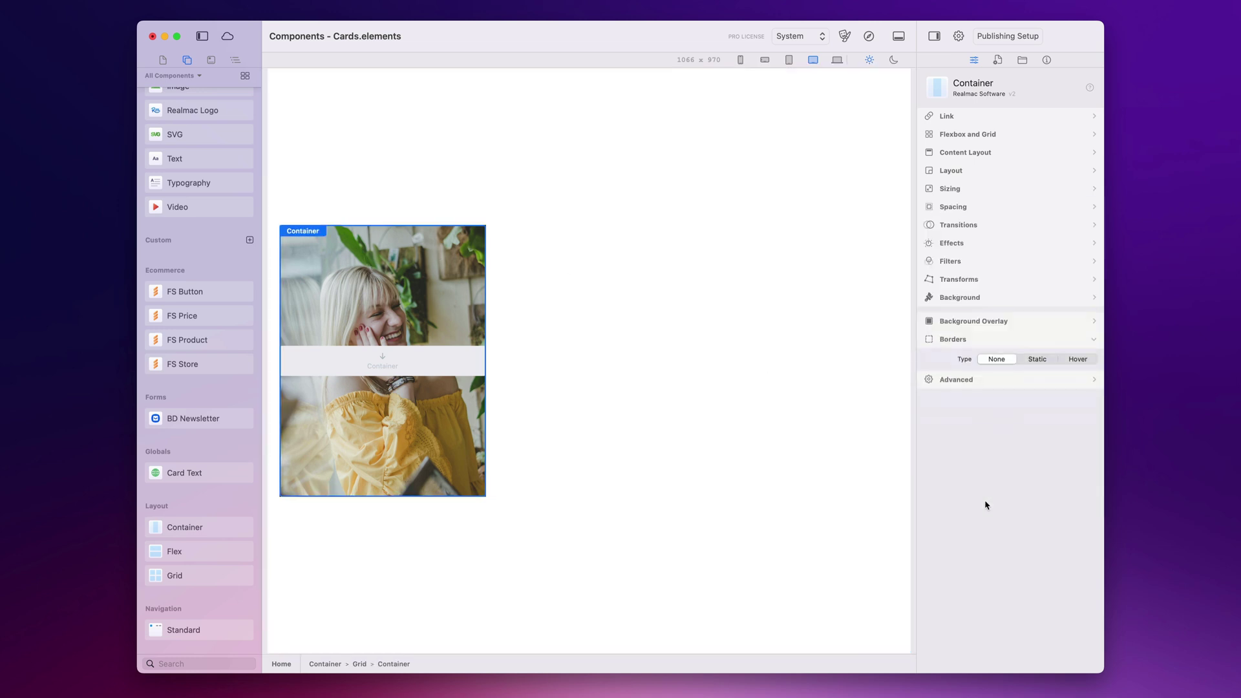
click(1038, 354)
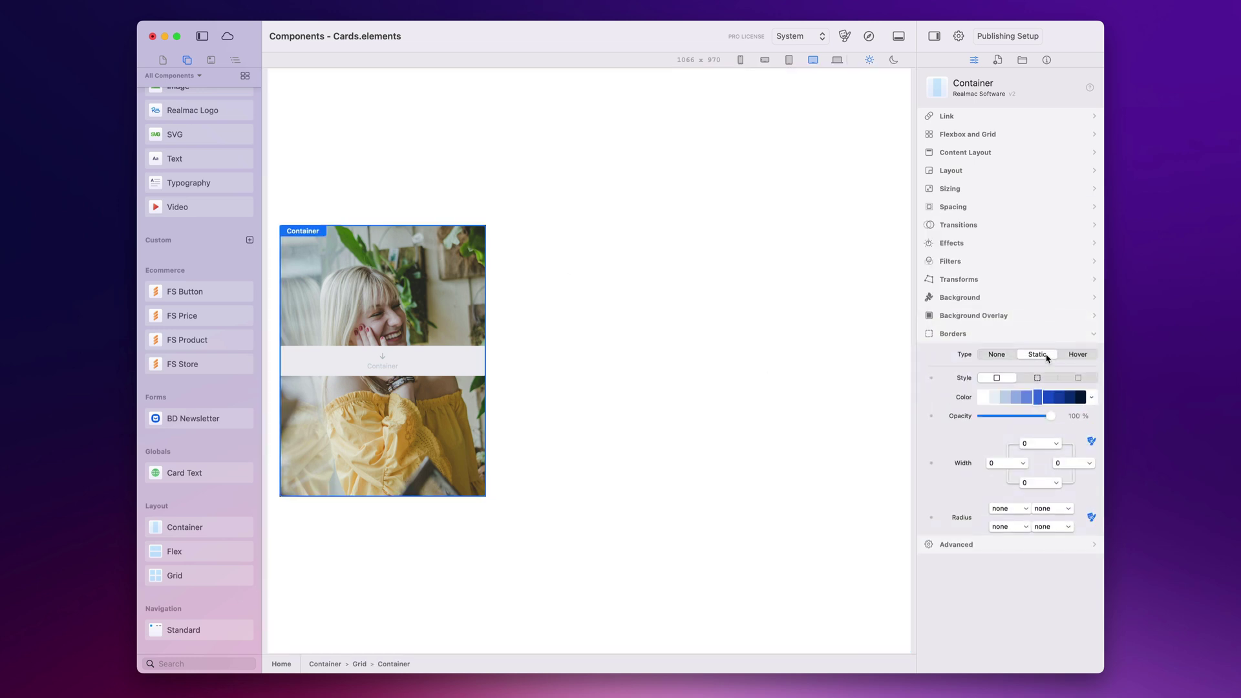
click(1003, 510)
click(1012, 495)
click(1047, 509)
click(1042, 495)
click(1006, 526)
click(1016, 513)
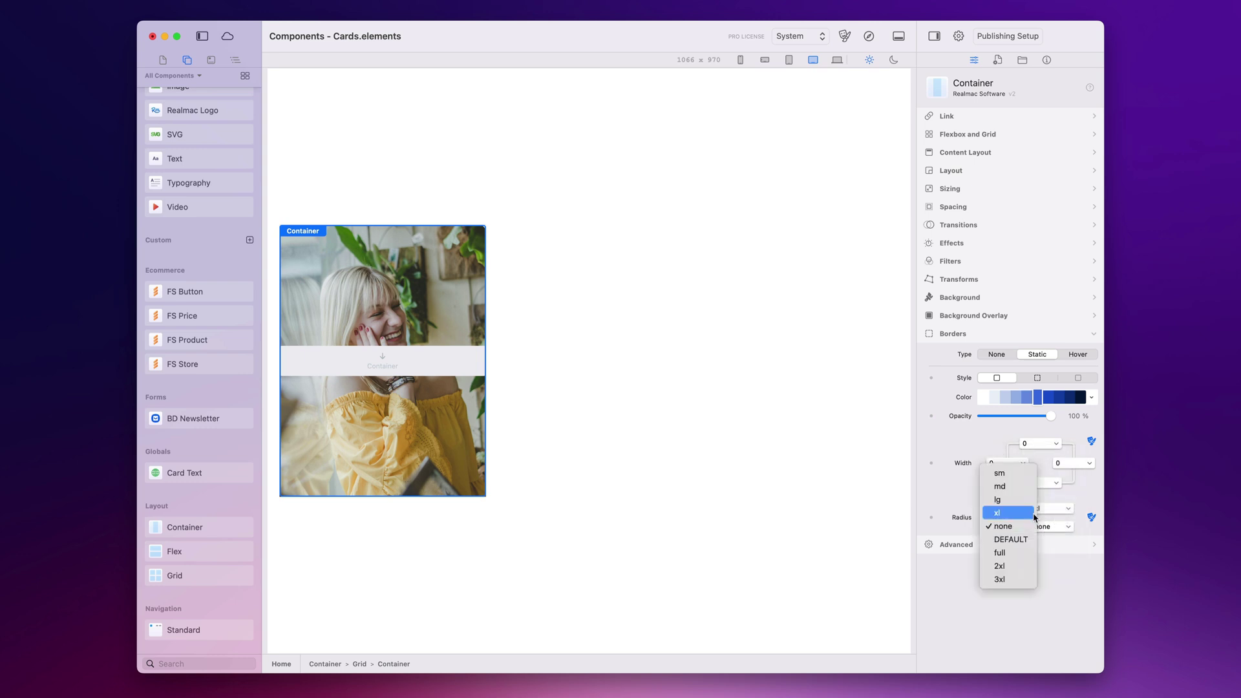
click(1052, 527)
click(1039, 513)
click(665, 401)
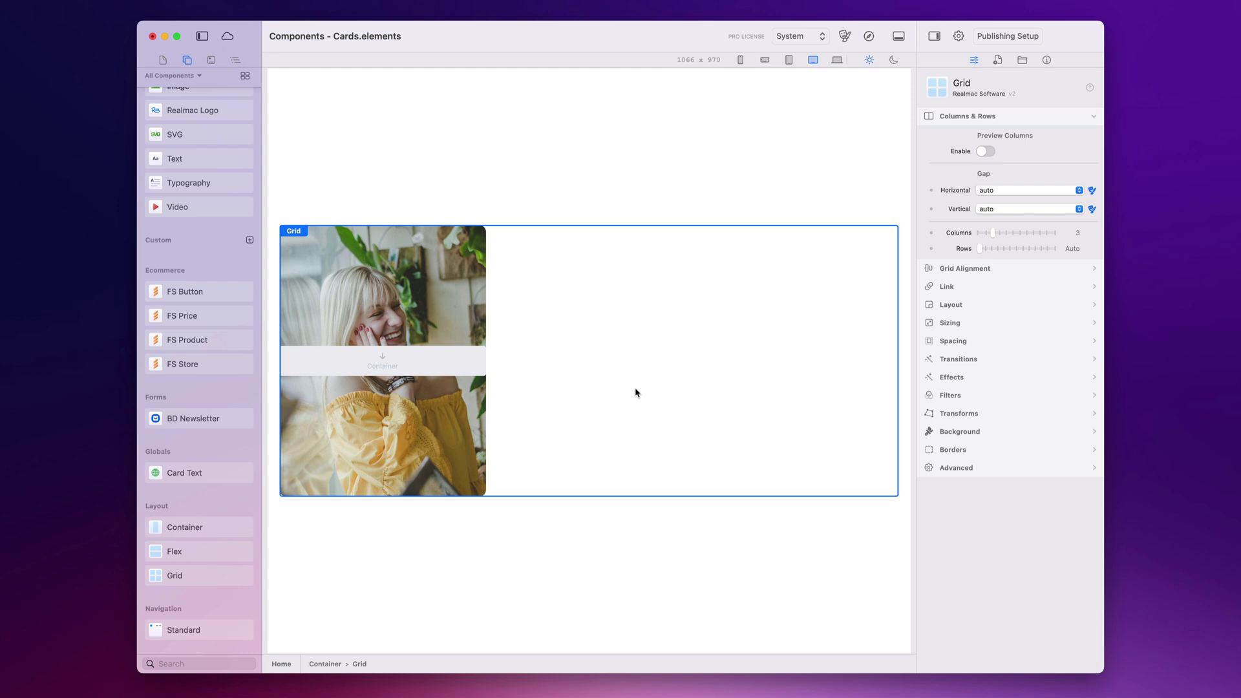
click(587, 203)
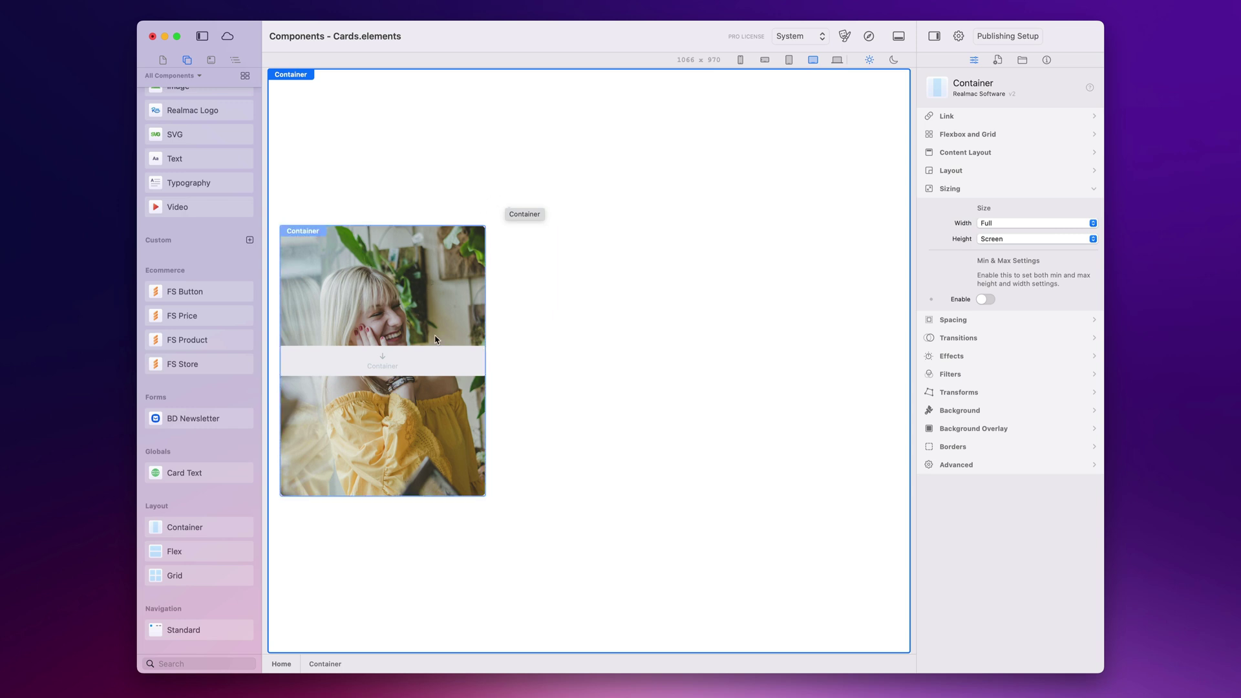
Step: Add a Text element inside the photo card and replace its placeholder with 'Basic Card'
click(396, 365)
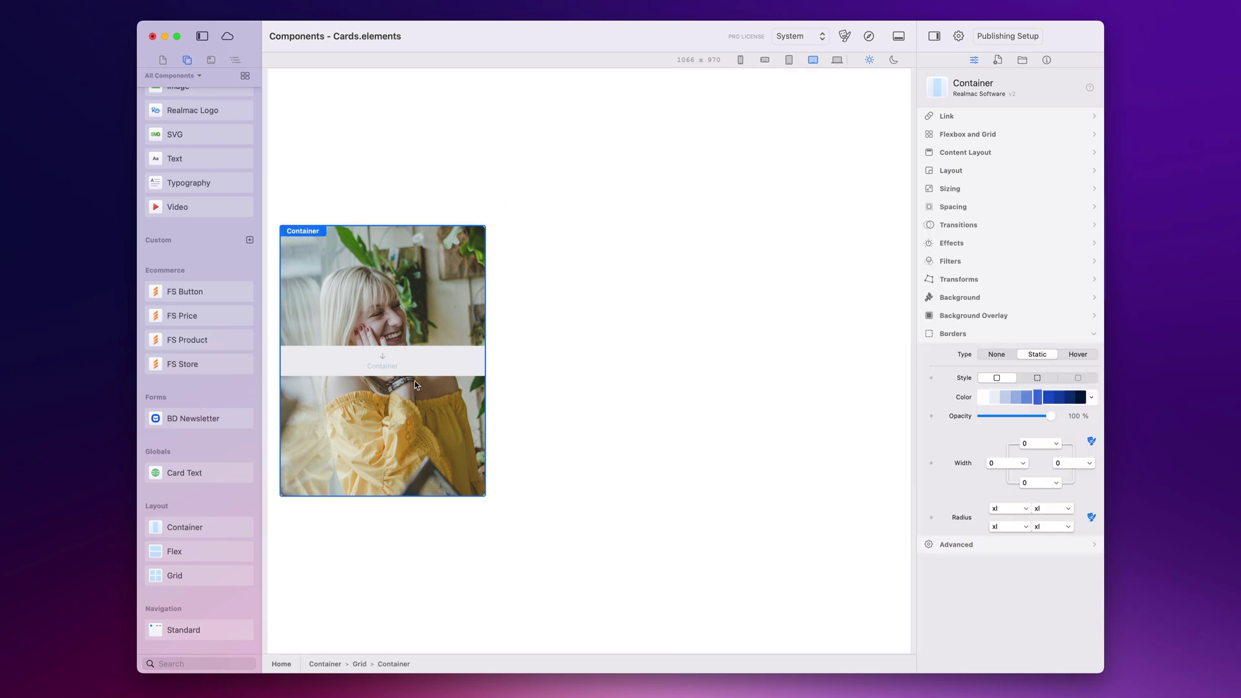
scroll(202, 208, up, 5)
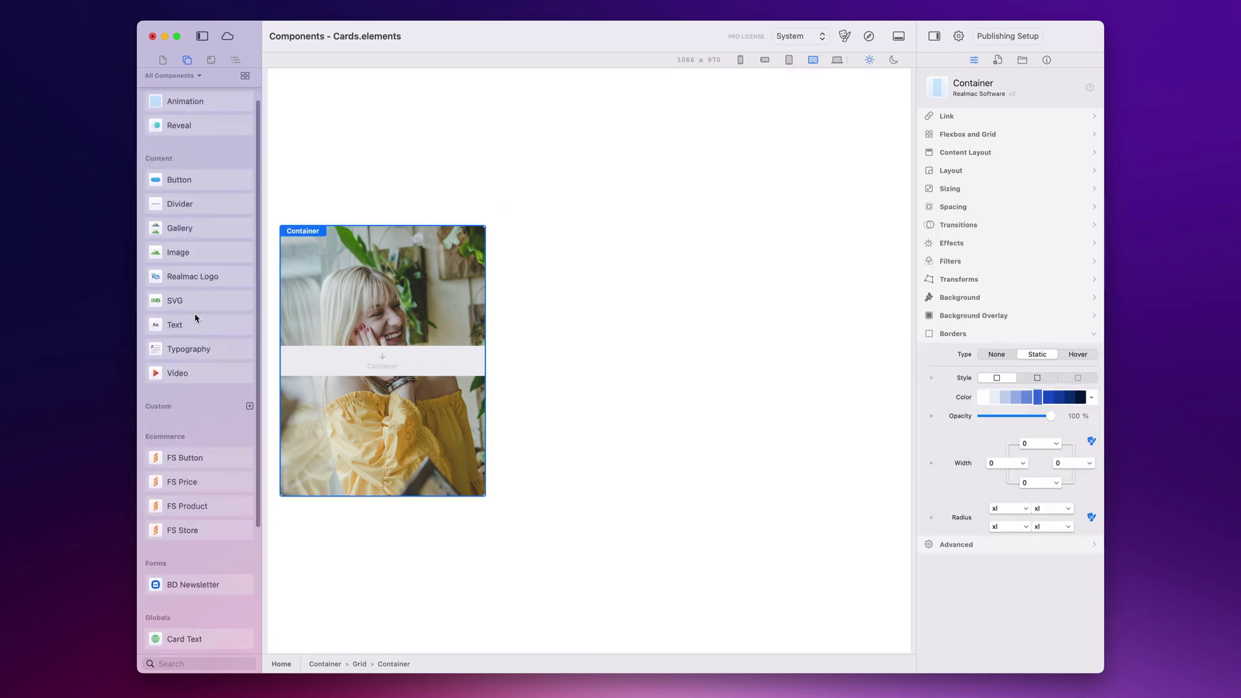
drag(298, 339, 364, 351)
double_click(380, 349)
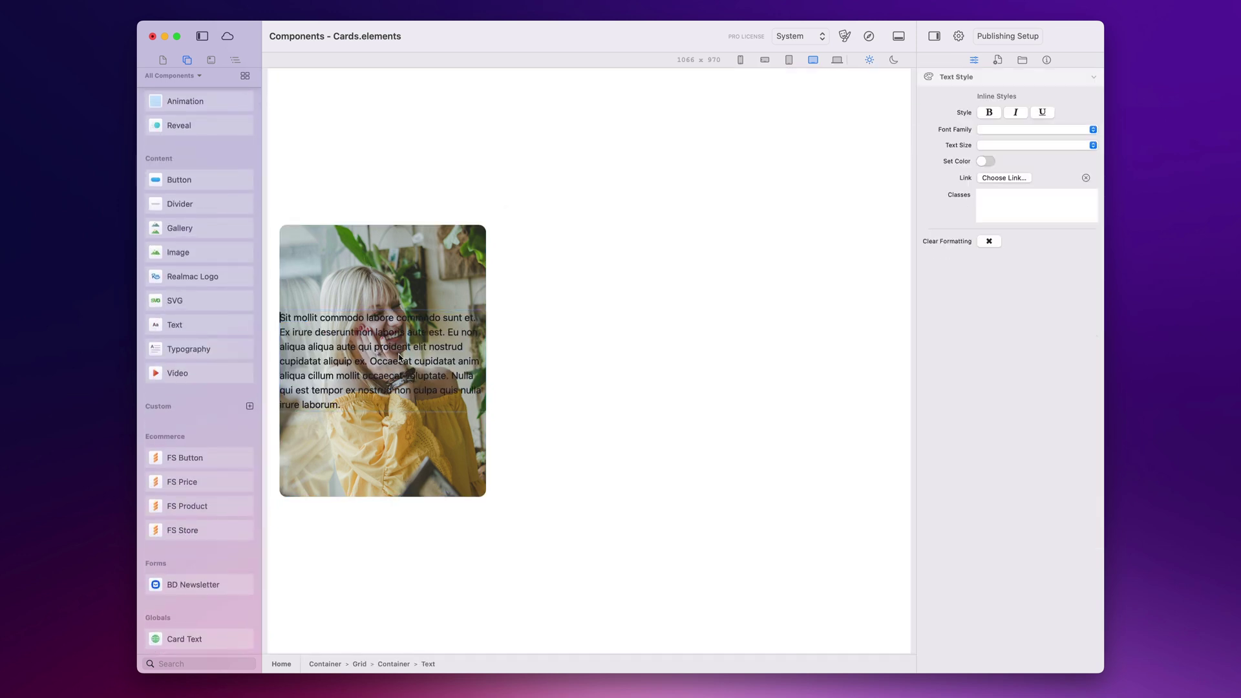
key(super+a)
text(Ba)
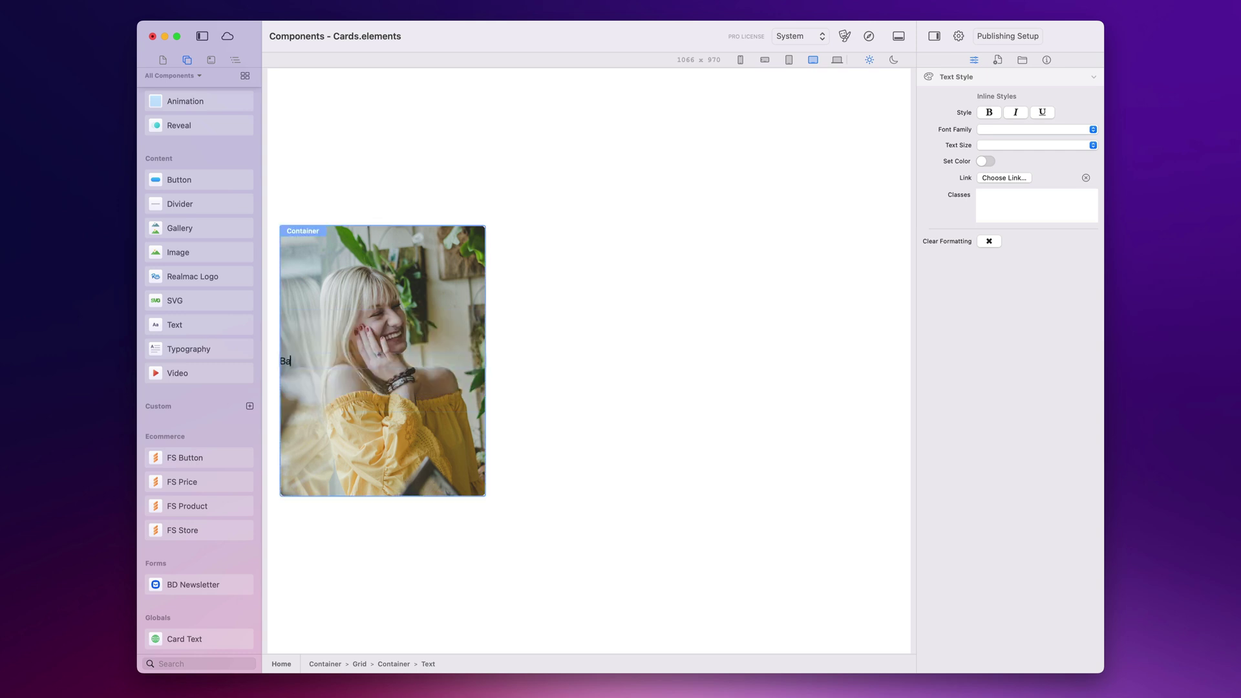
text(sic Card)
click(629, 335)
click(390, 363)
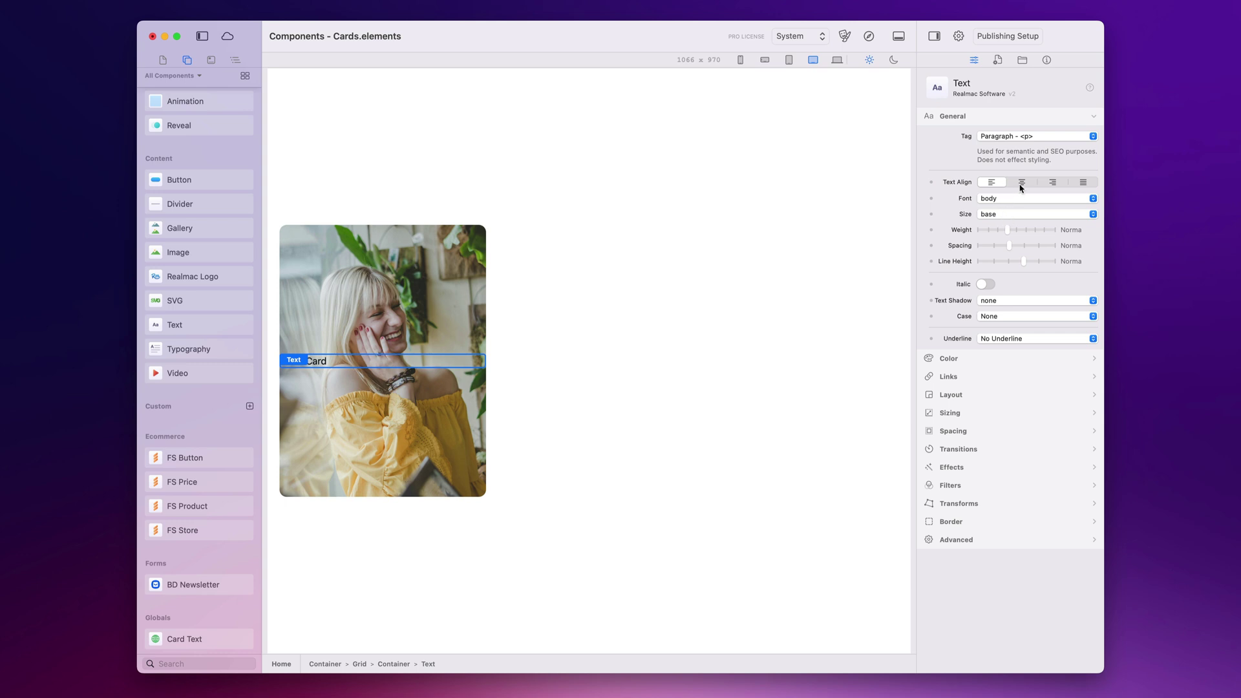
Step: Style the 'Basic Card' text in Crimson Serif at size 5xl, after trying 6xl, 4xl and Montserrat
click(1014, 214)
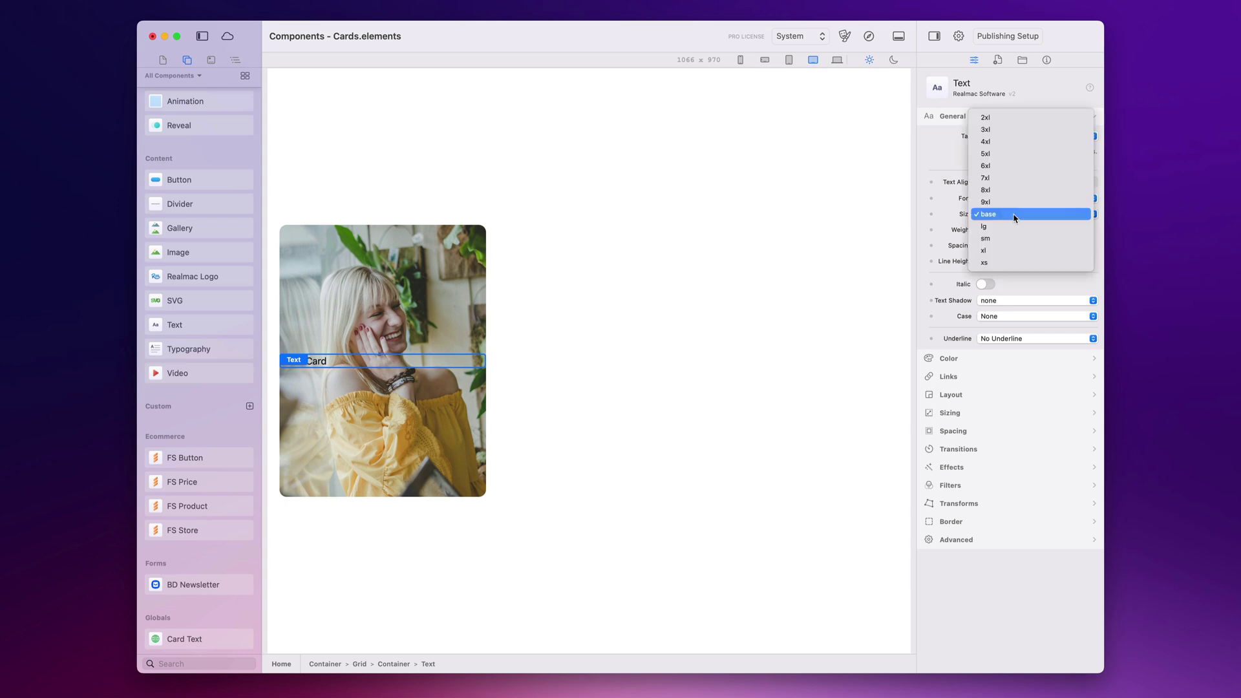
click(1018, 166)
click(1006, 214)
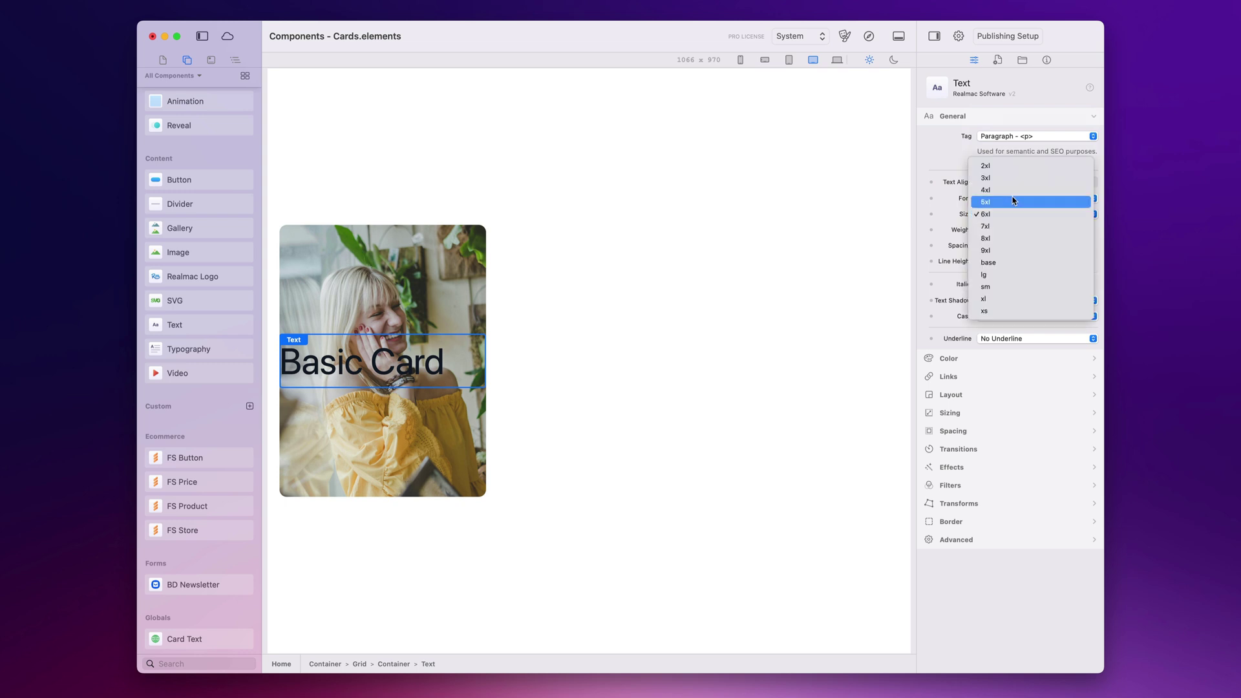
click(1013, 189)
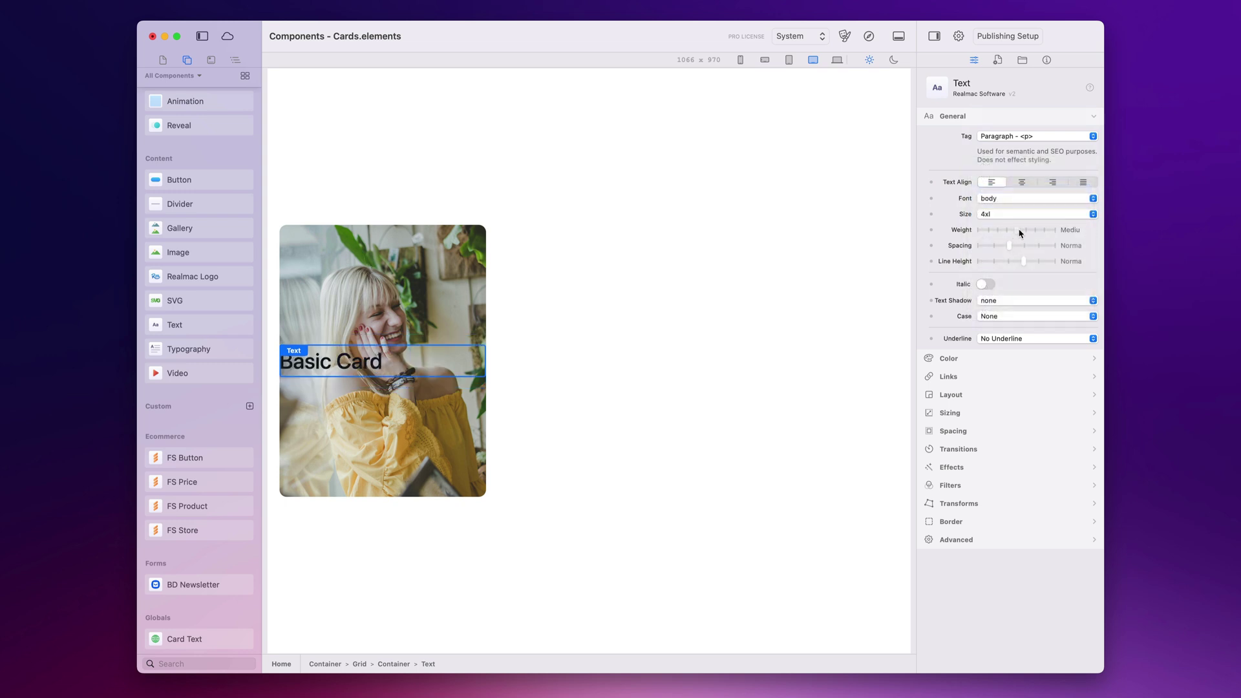
click(1010, 200)
click(1021, 181)
click(1014, 203)
click(1014, 186)
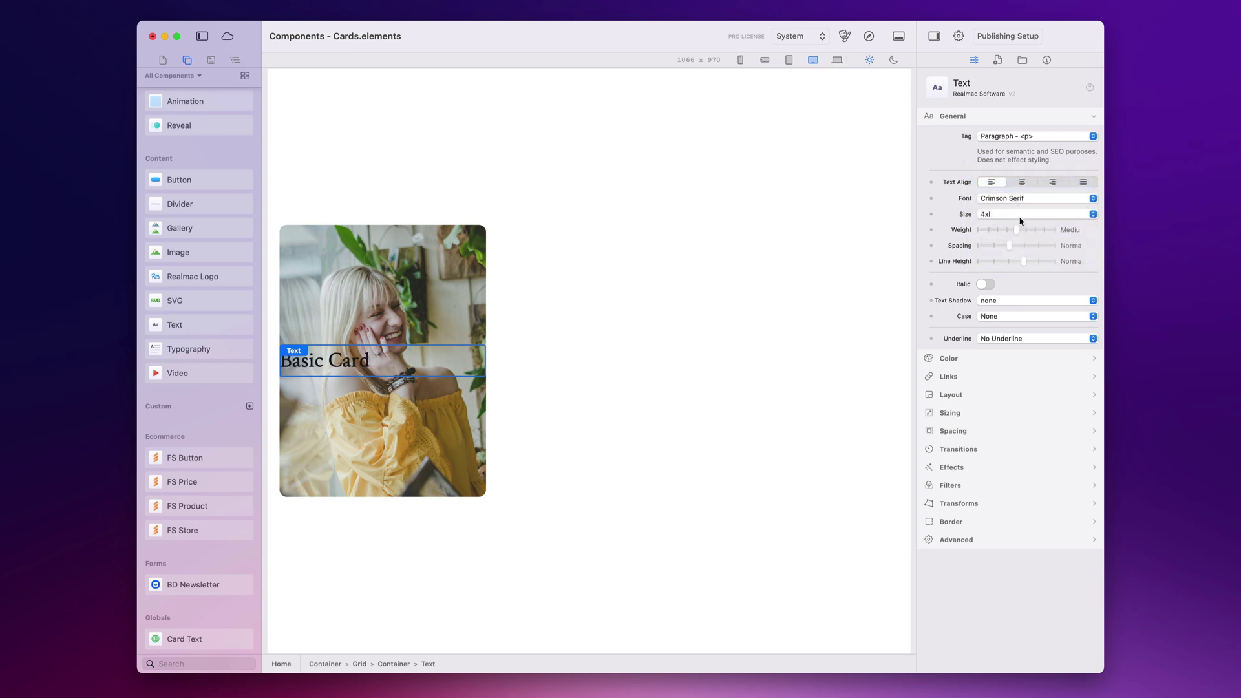
click(1012, 215)
click(1010, 226)
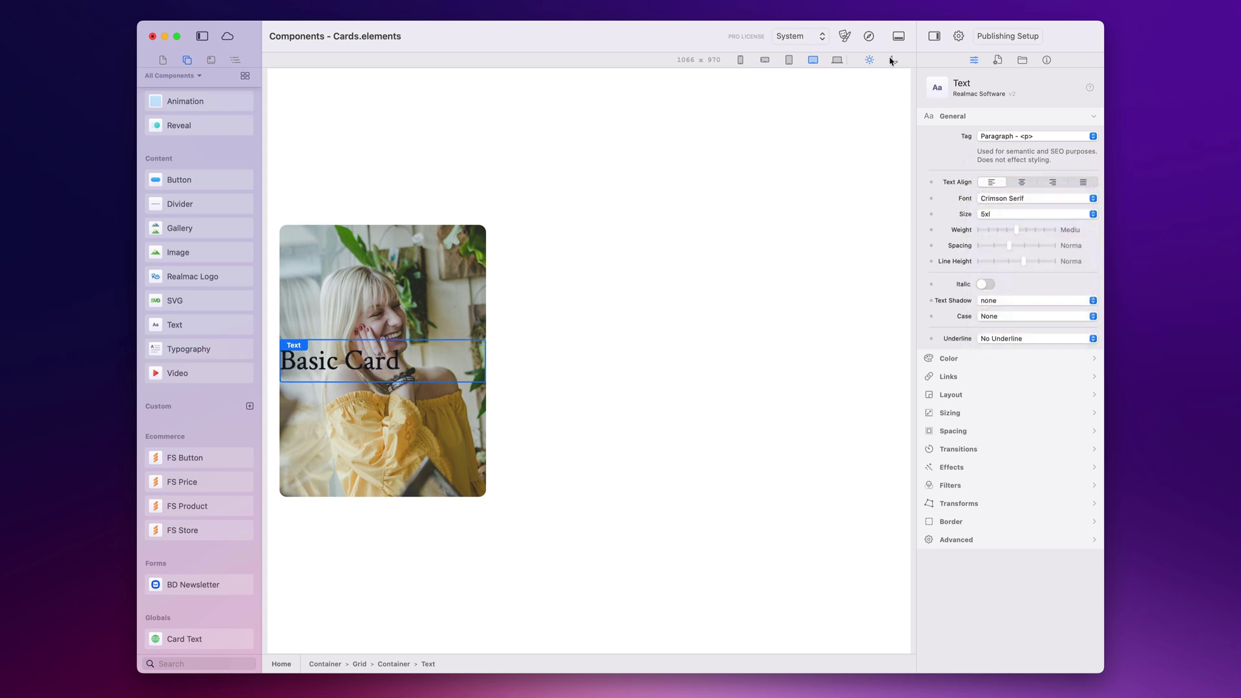
Step: Make the heading text white, keeping left alignment after briefly trying centre
click(957, 358)
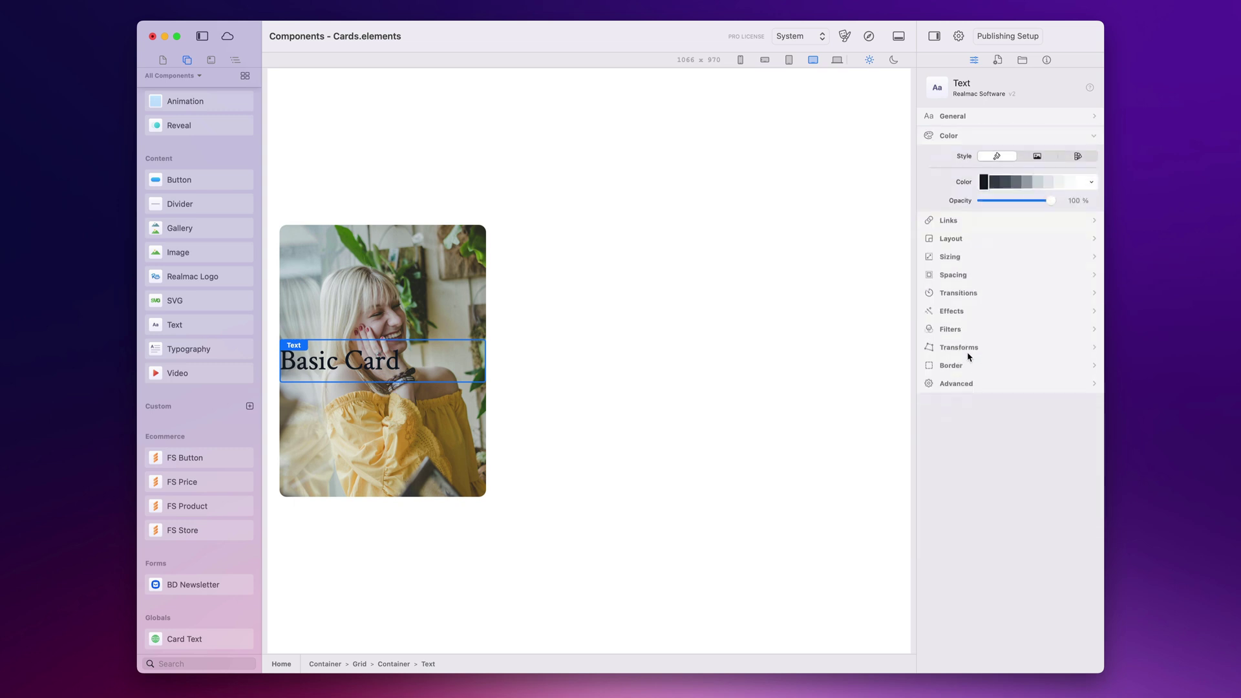
click(1081, 183)
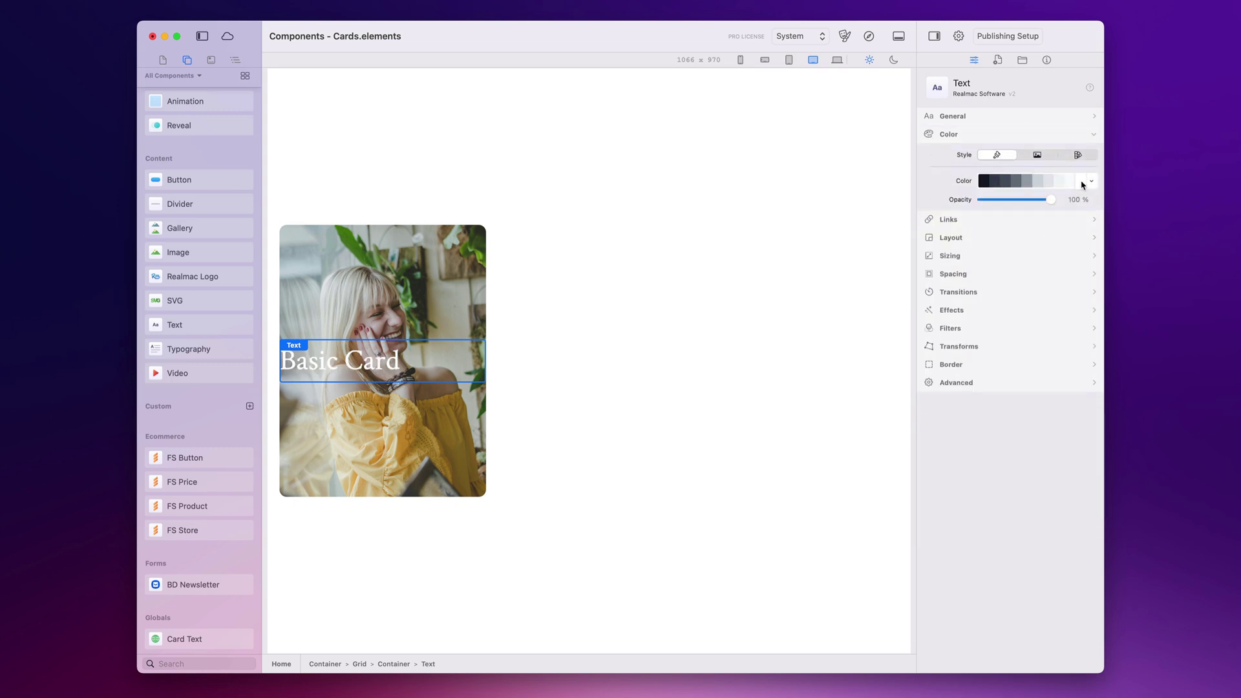
click(981, 134)
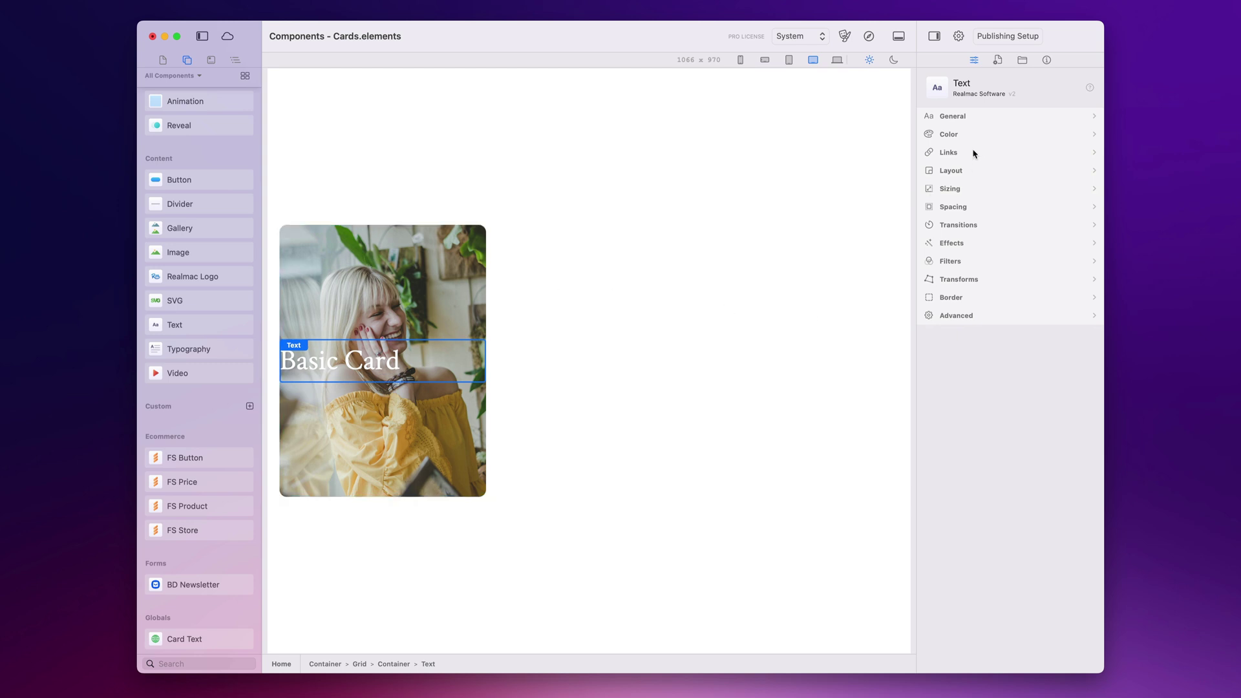
click(965, 119)
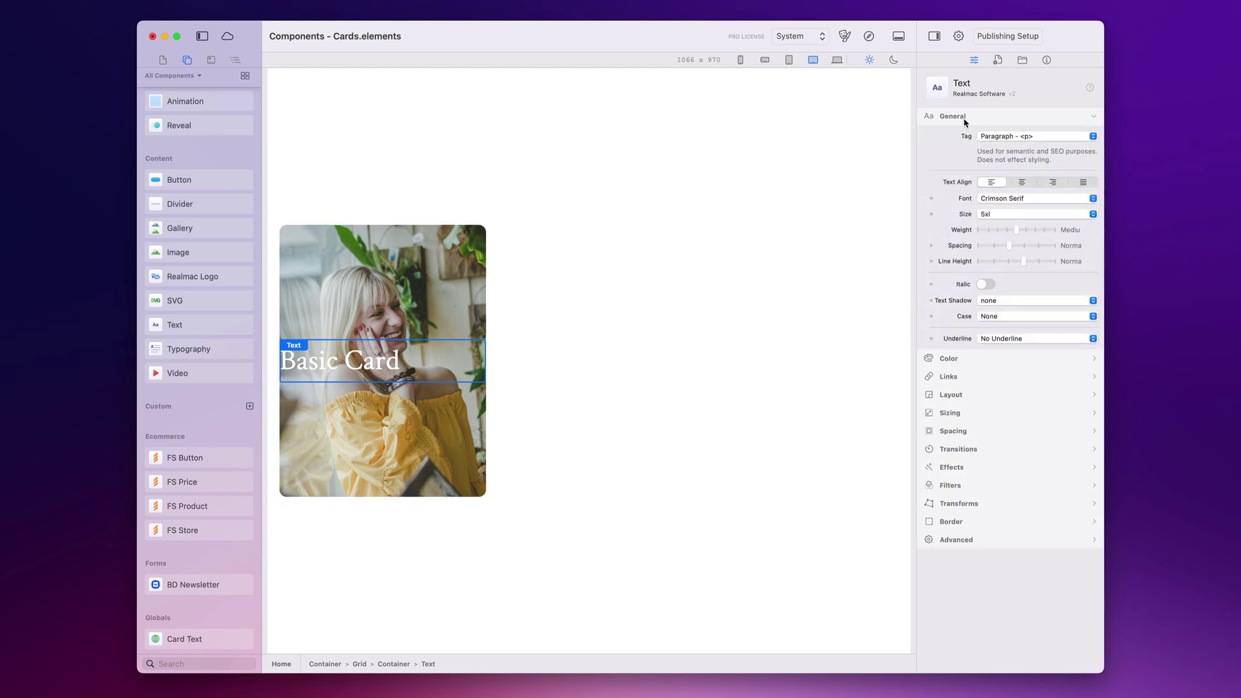
click(1021, 182)
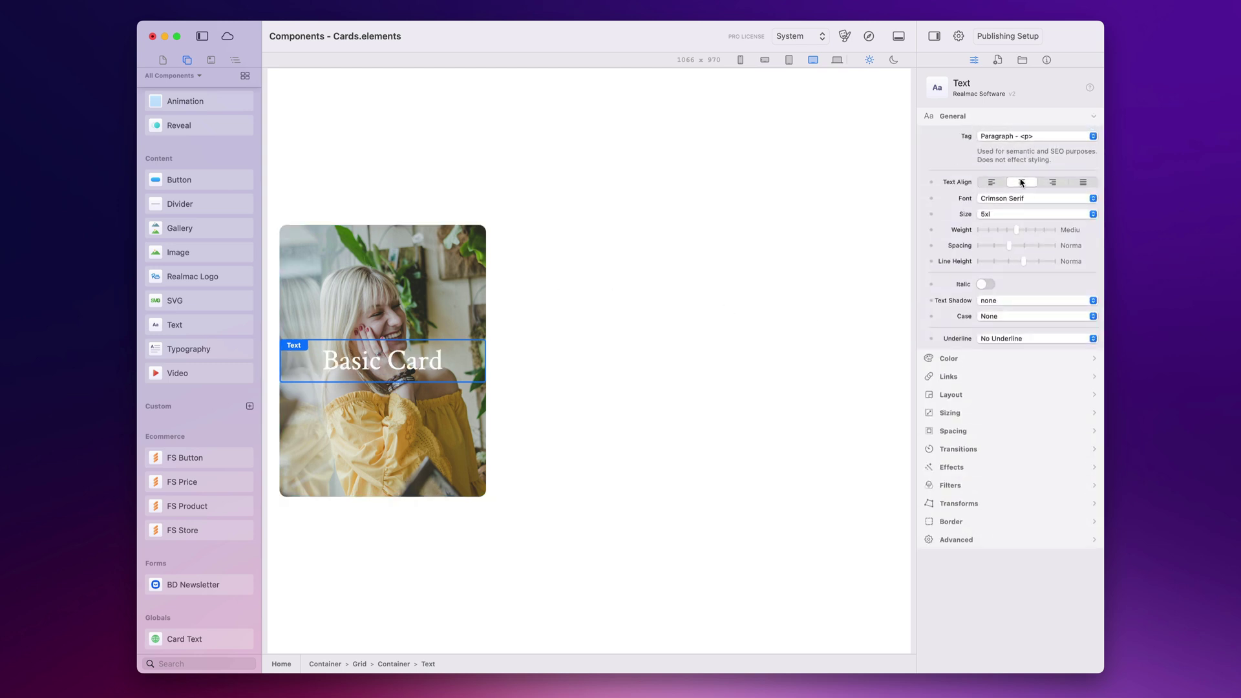
click(991, 182)
click(961, 121)
Step: Enable Margin & Padding on the heading and set its left and right margins to auto
click(967, 188)
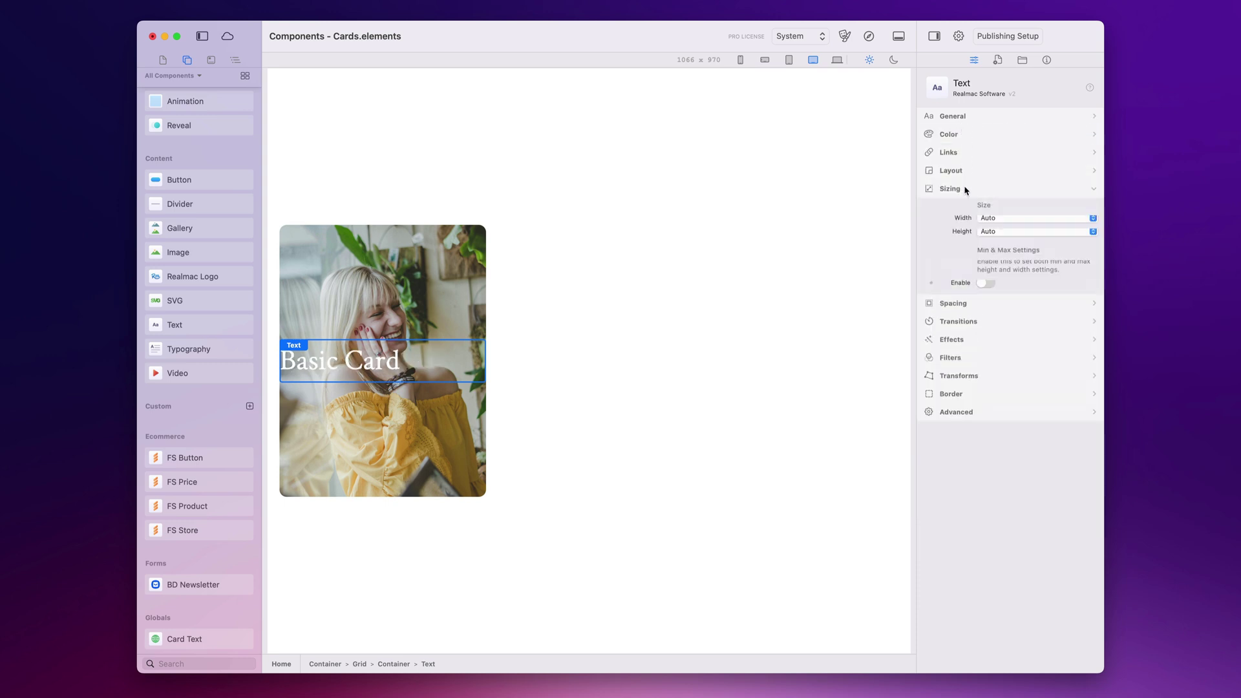
click(953, 188)
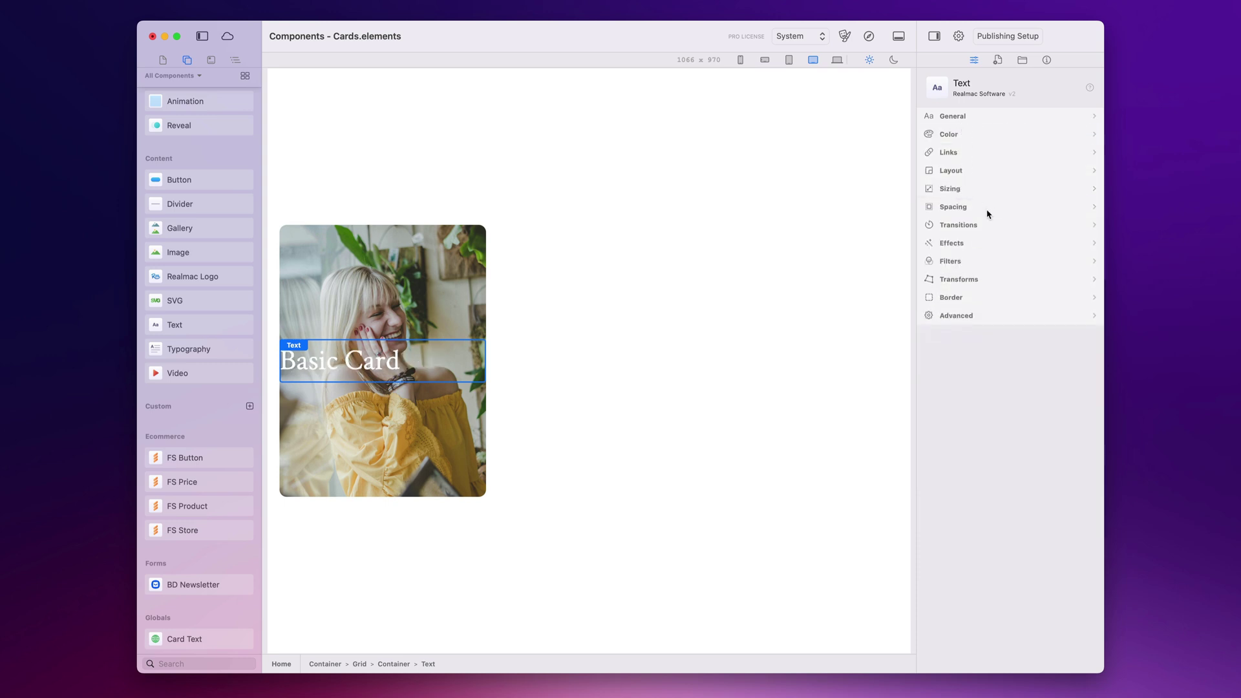
click(987, 208)
click(991, 242)
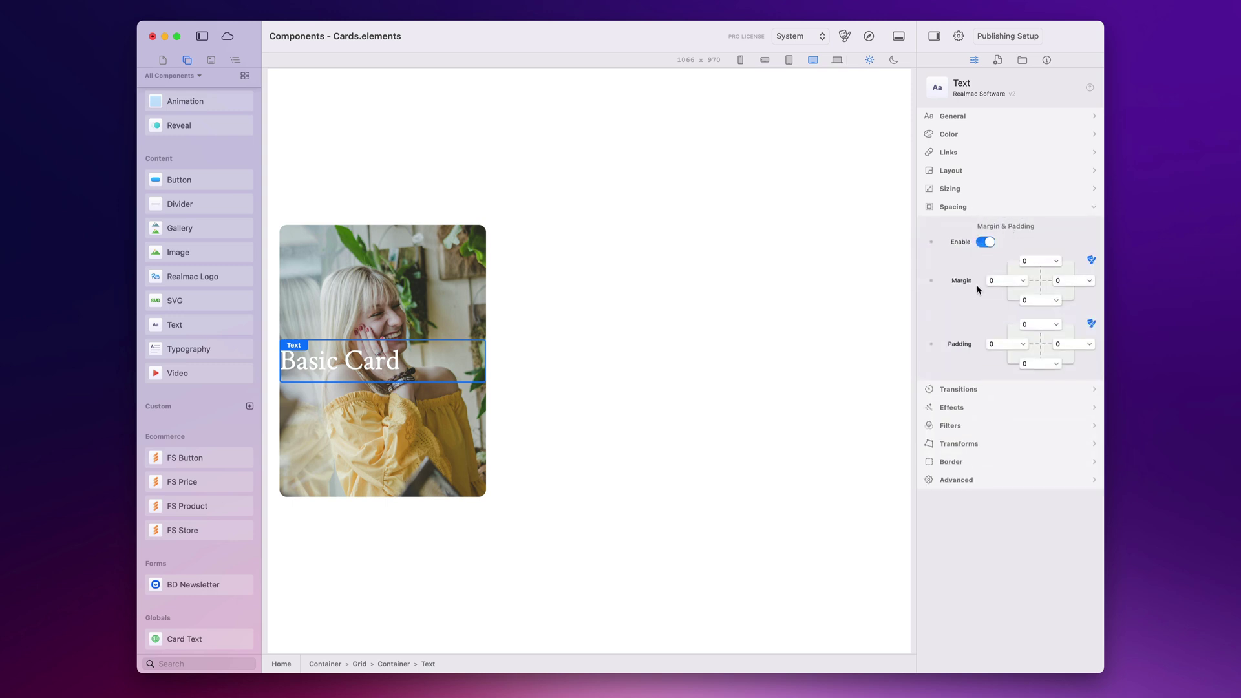
click(1027, 281)
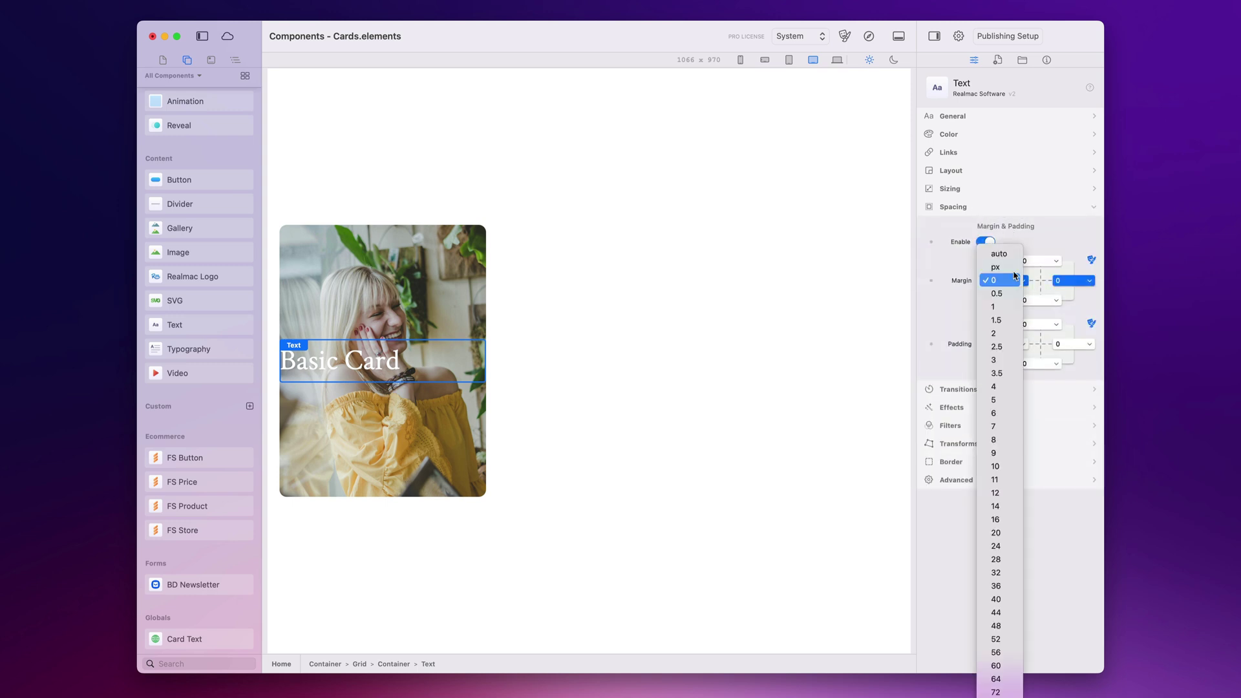
click(999, 254)
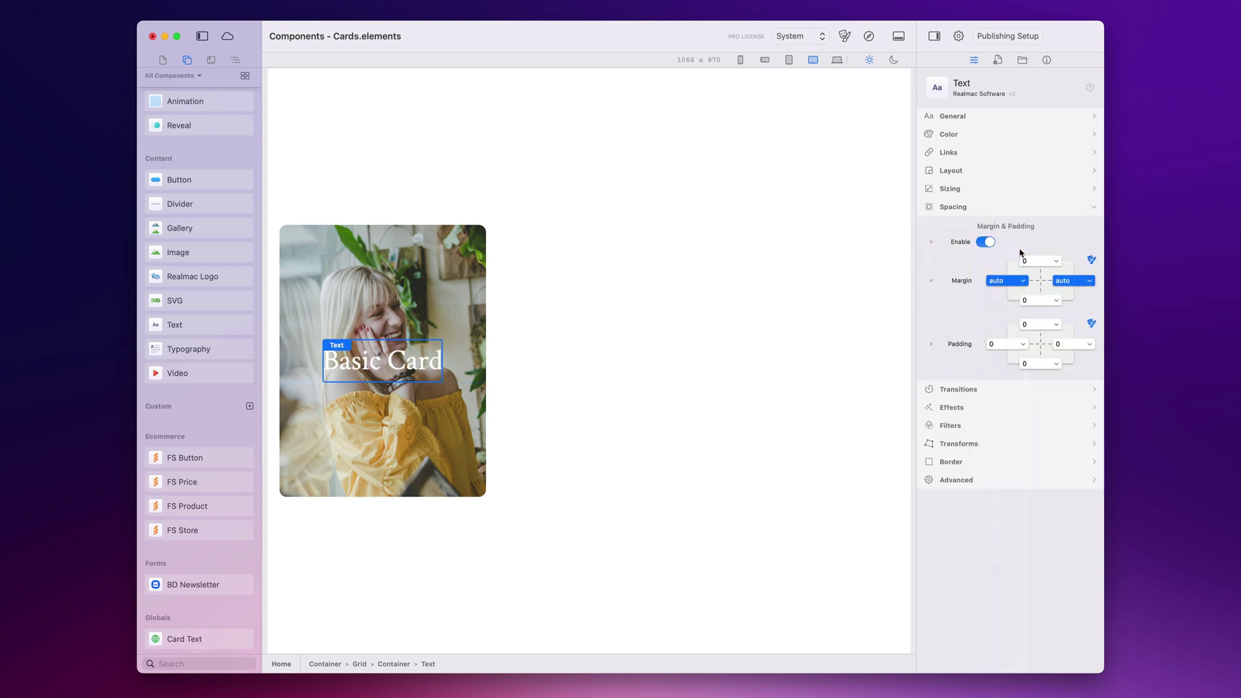
click(649, 311)
click(581, 146)
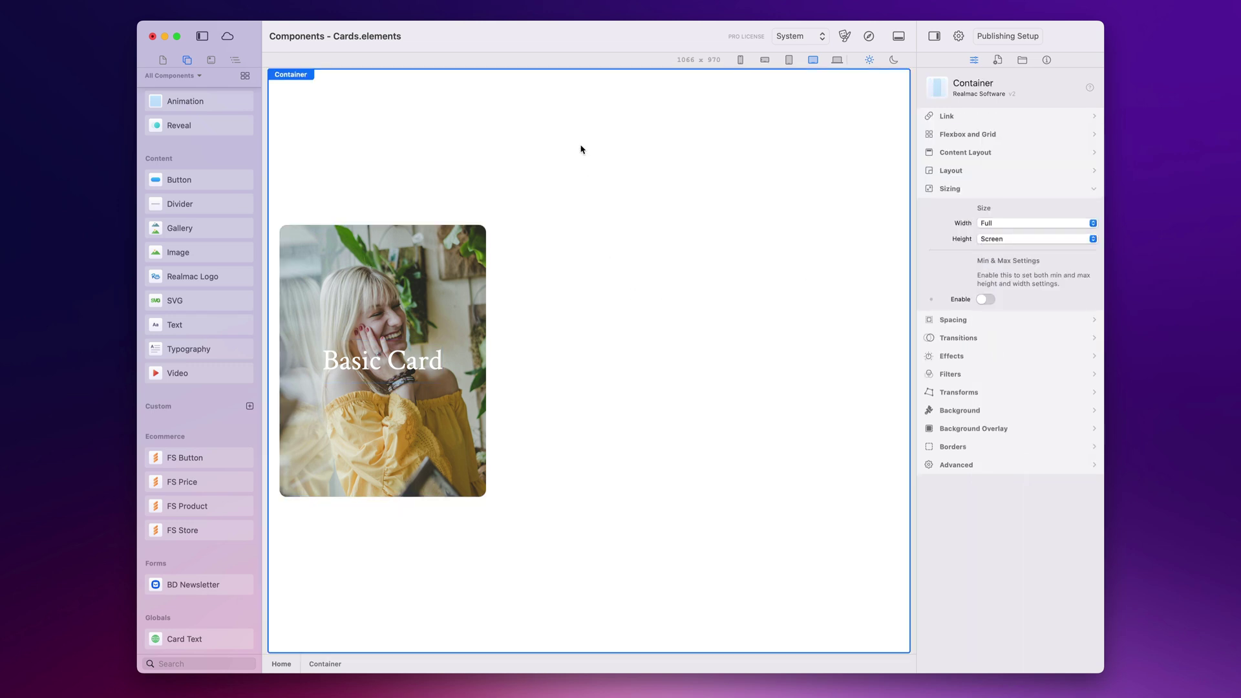
Step: Add a static black background overlay to the card at about 9% opacity
click(419, 280)
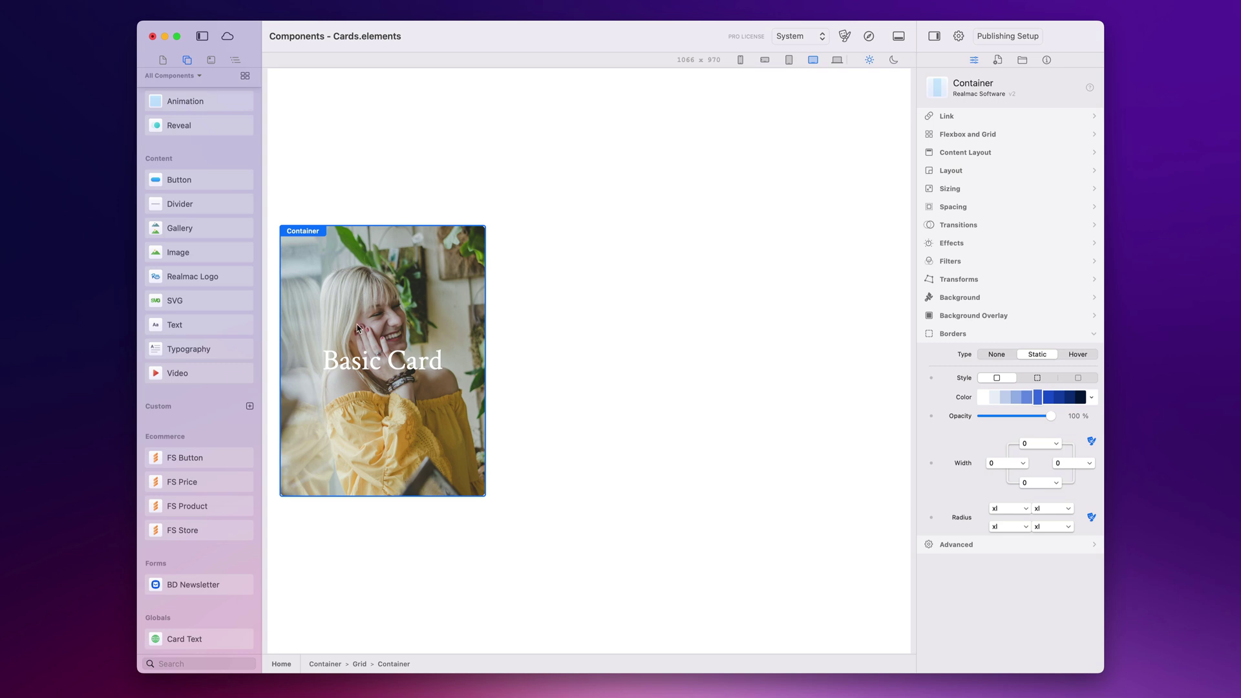
click(981, 336)
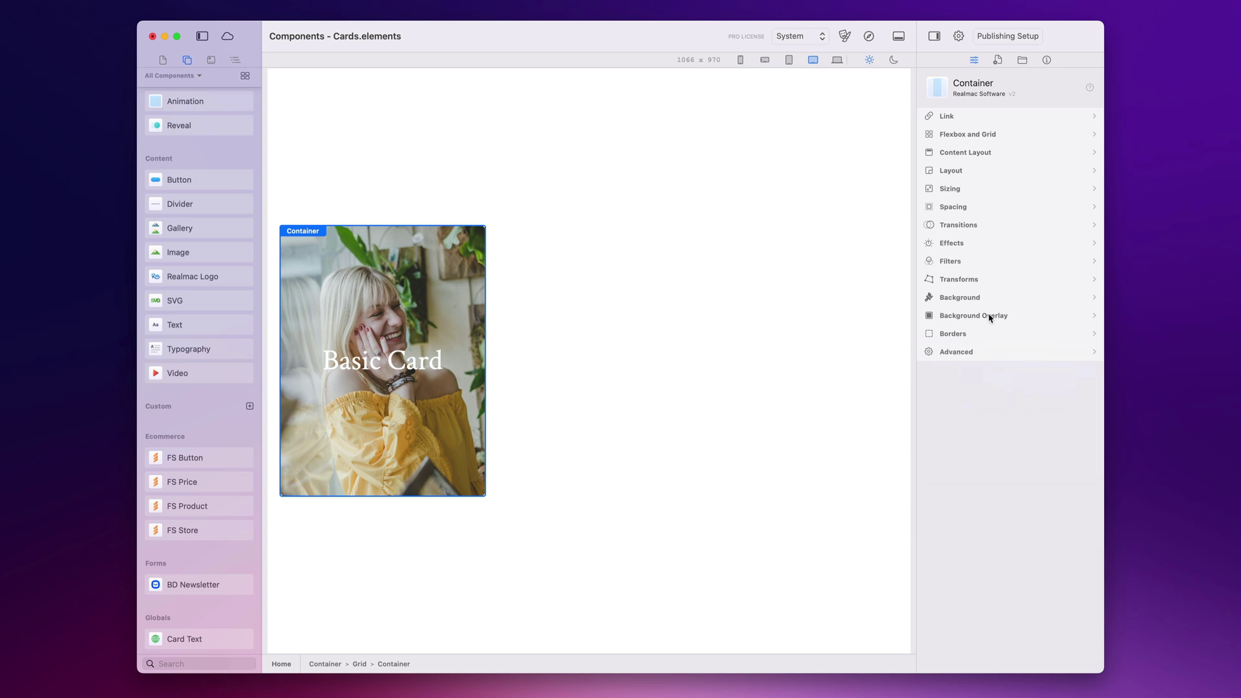
click(989, 316)
click(1034, 337)
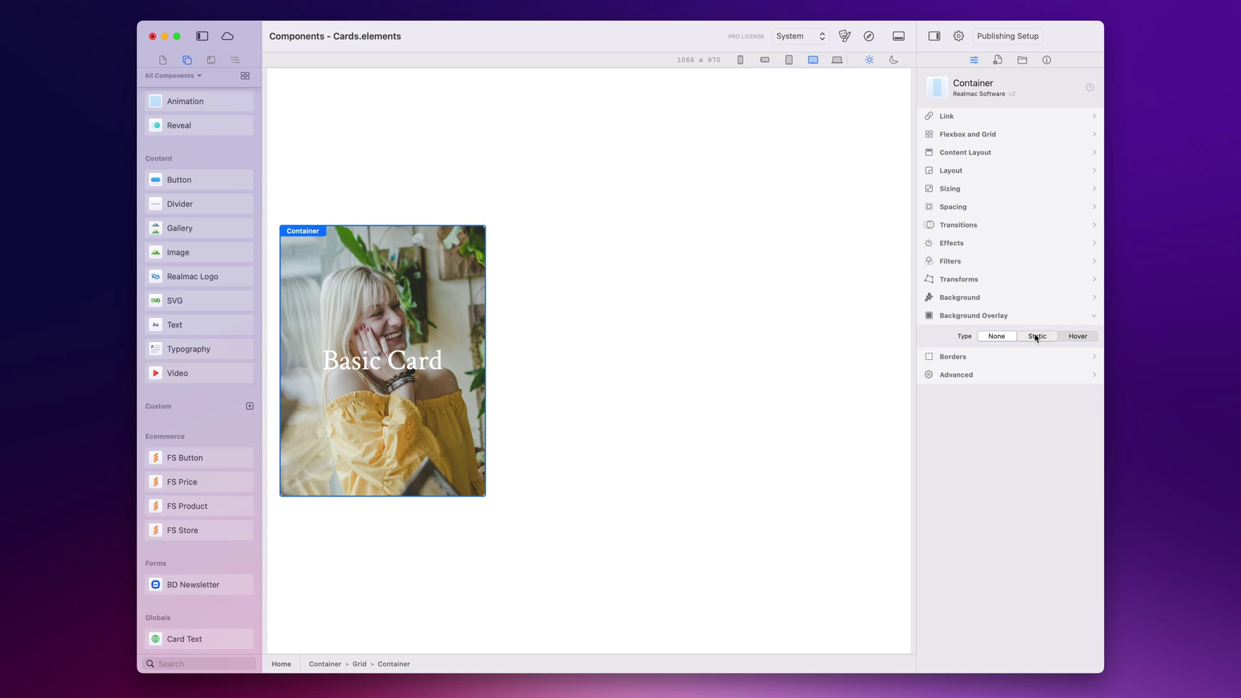
click(1092, 381)
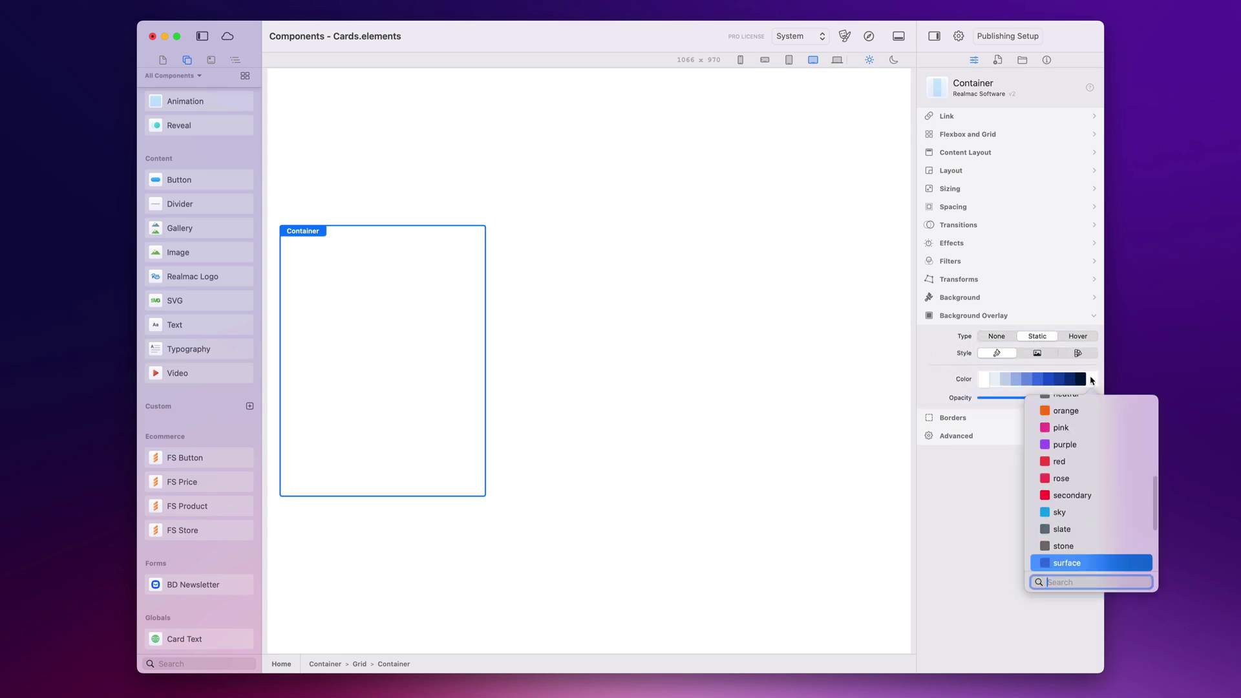
text(black)
key(Return)
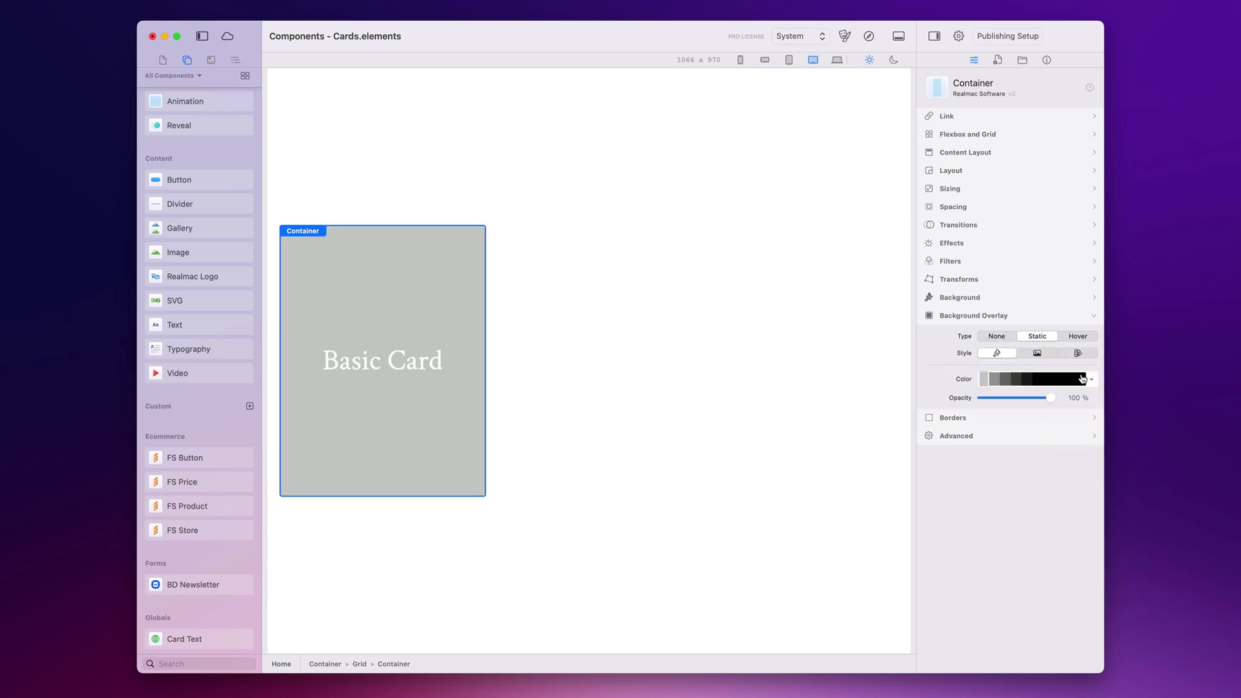
drag(1048, 401, 984, 405)
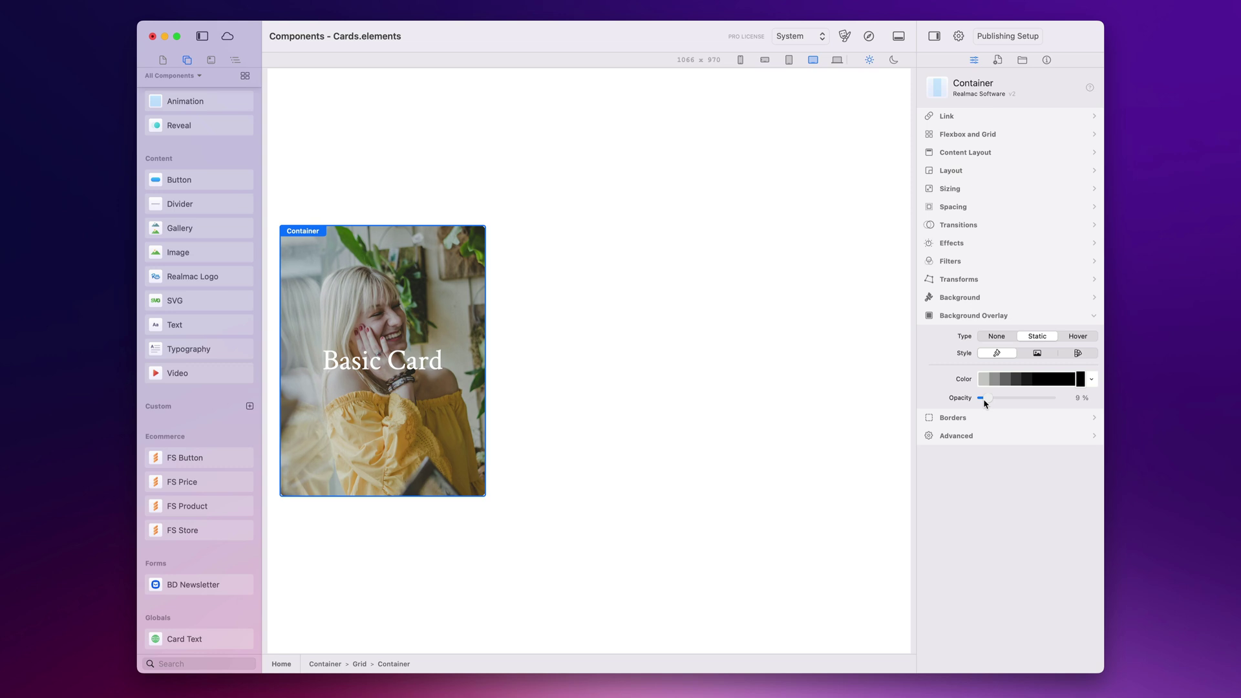
click(730, 294)
click(602, 167)
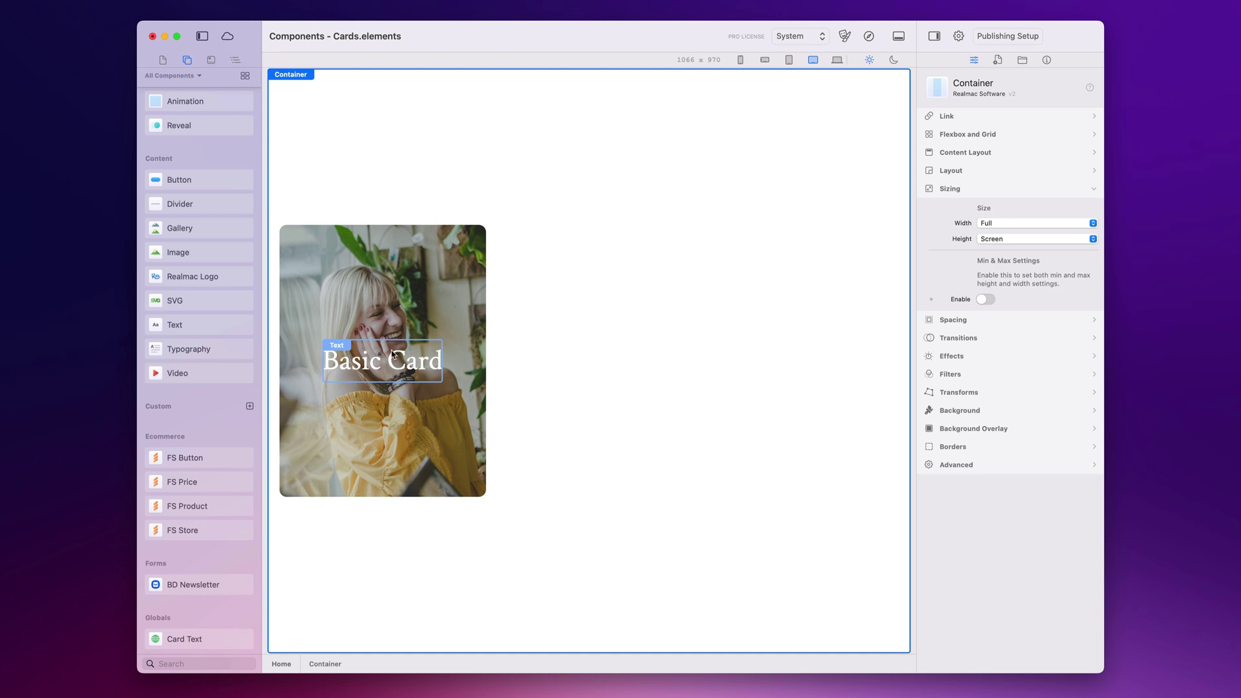
Step: Select the photo card's Container and expand its Content Layout settings
click(423, 285)
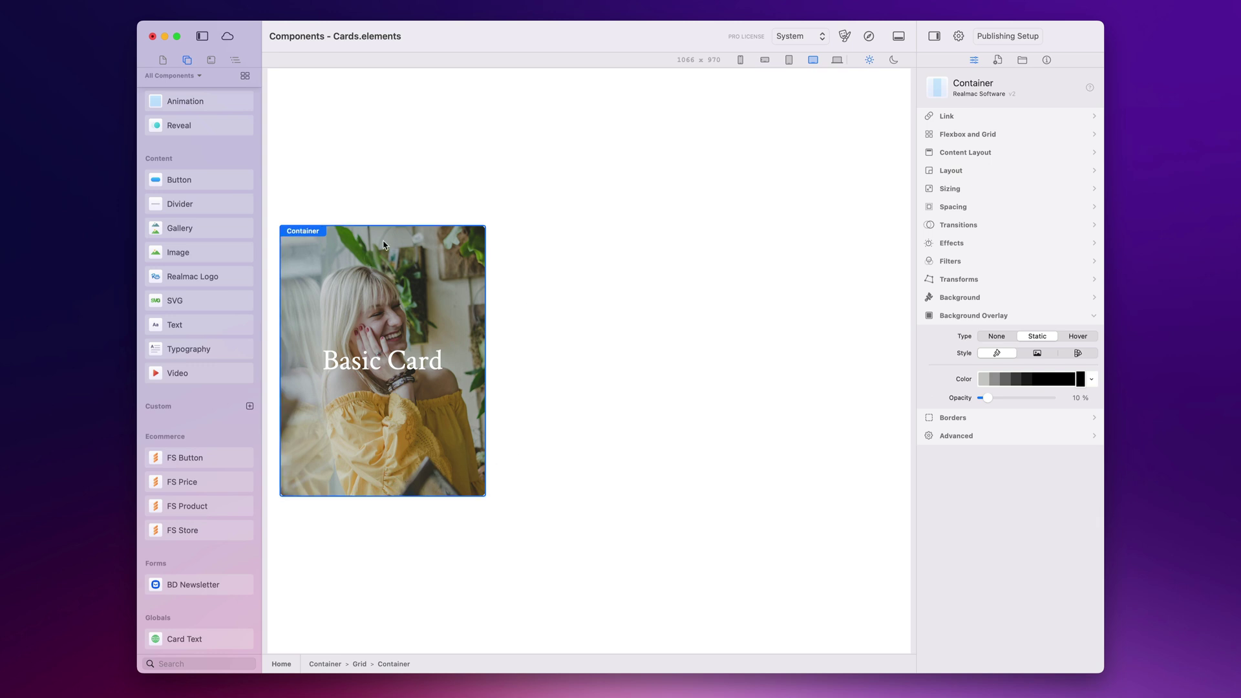
click(973, 156)
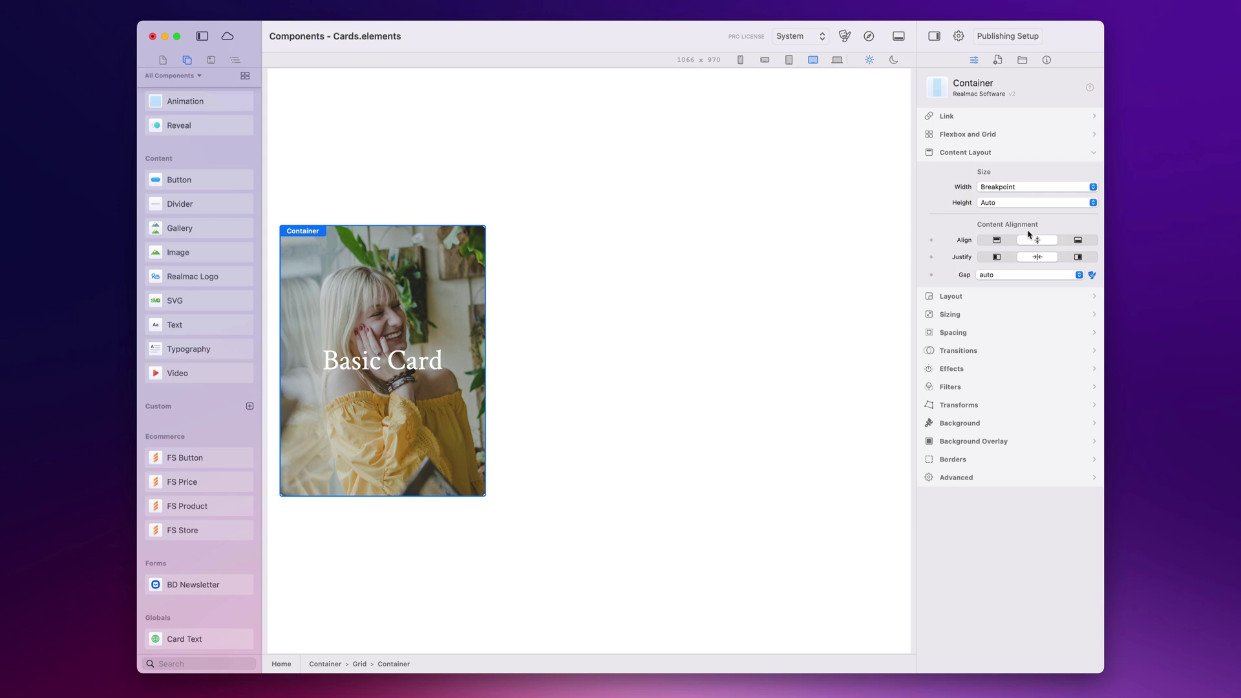
Step: Try top and centre content alignment, then settle on bottom alignment for the heading
click(994, 242)
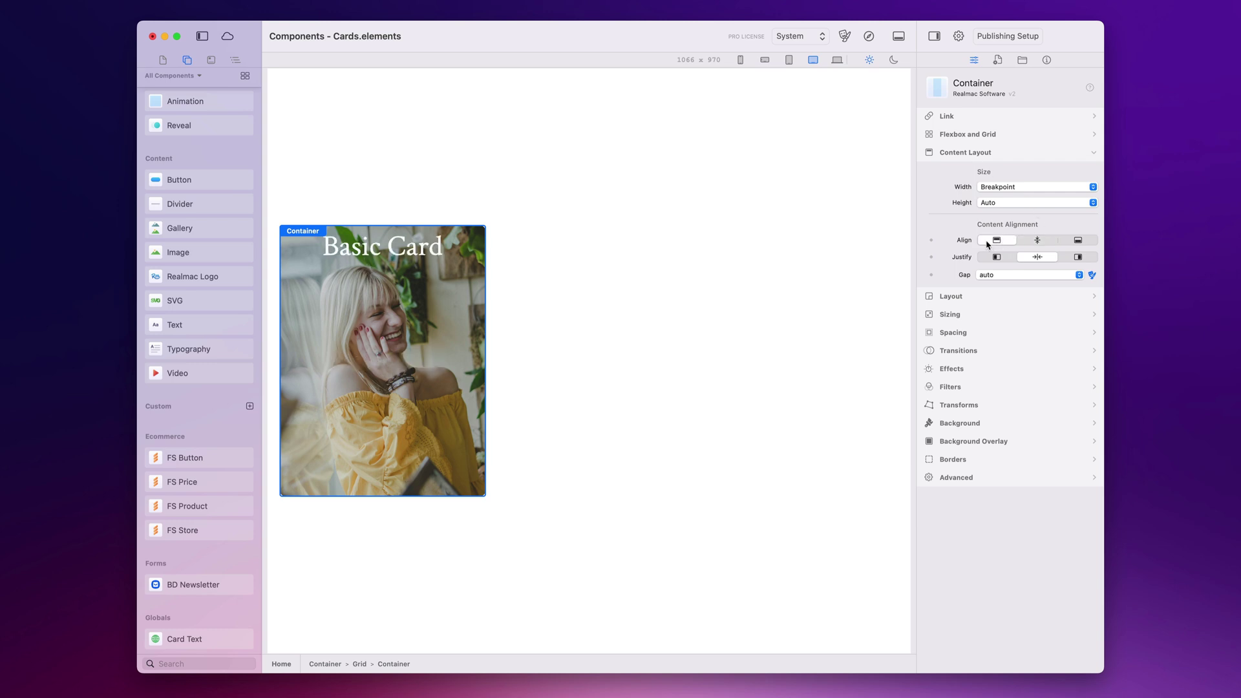
click(1035, 241)
click(1076, 240)
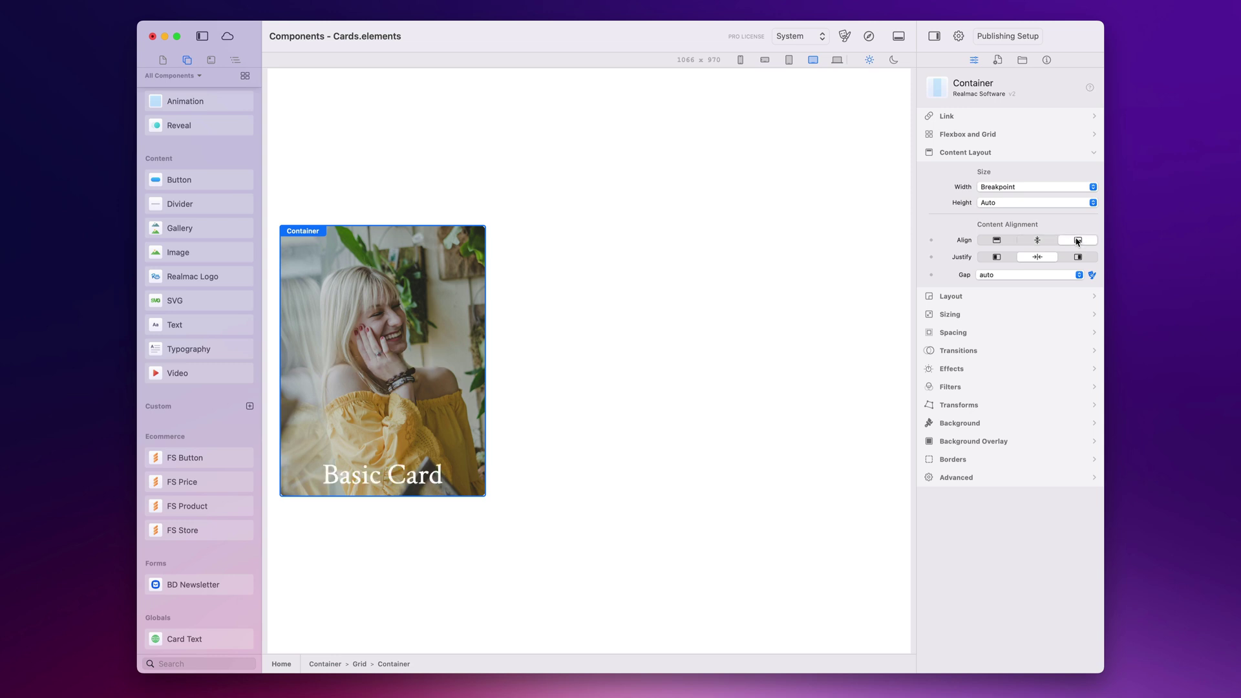